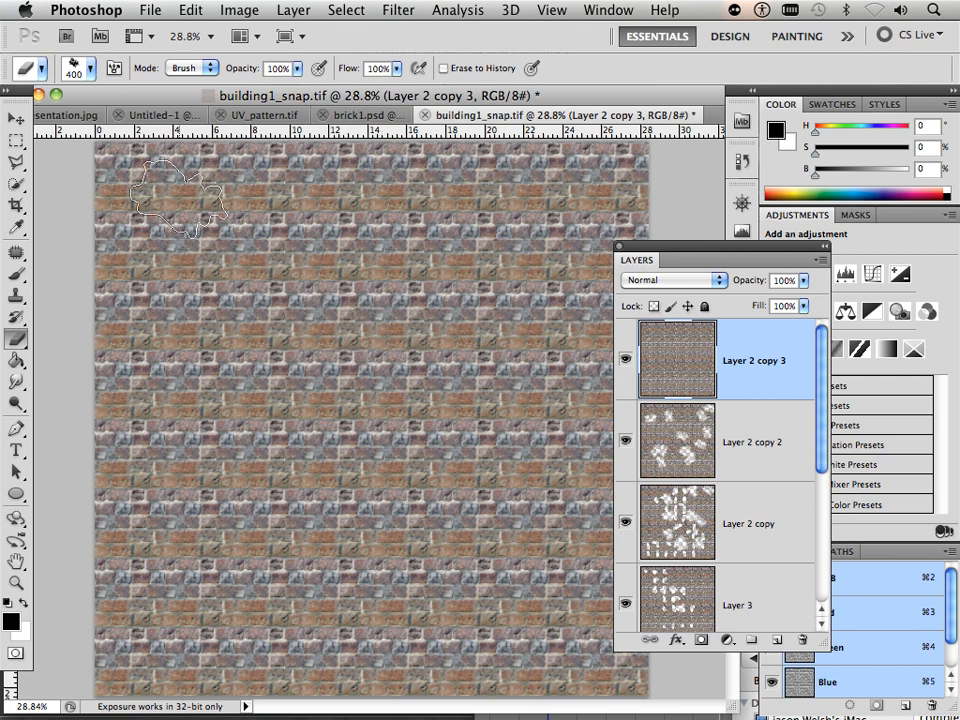
Mark the two-course orange brick block at the texture's left edge with a rectangular selection and clear the selection.
scroll(133, 225, "up", 1)
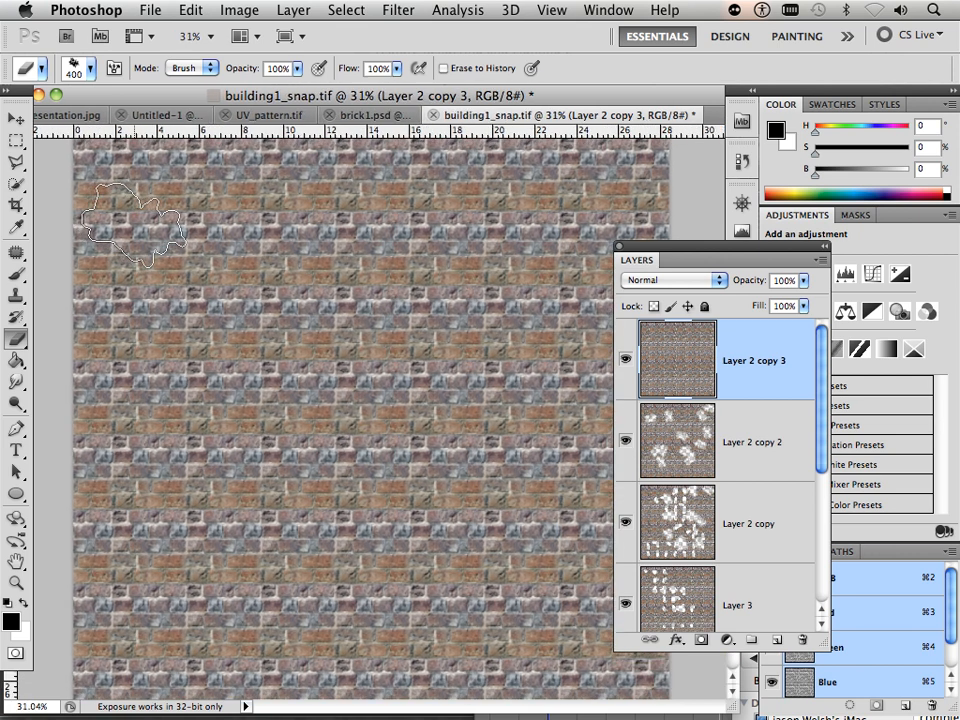
scroll(133, 222, "up", 3)
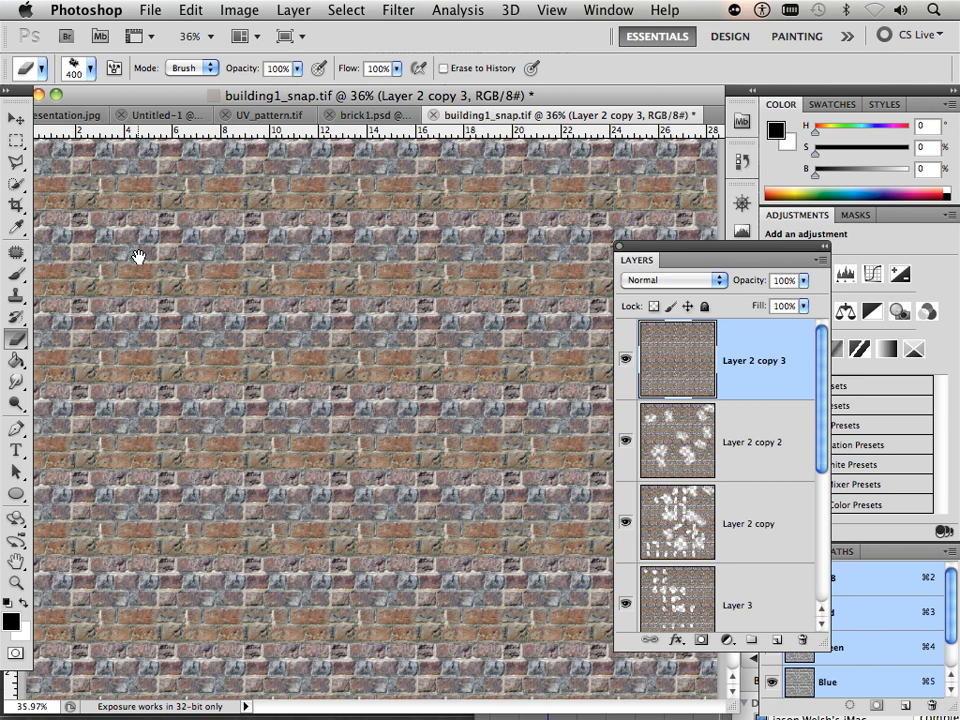
scroll(137, 257, "up", 3)
left_click_drag(204, 107, 324, 114)
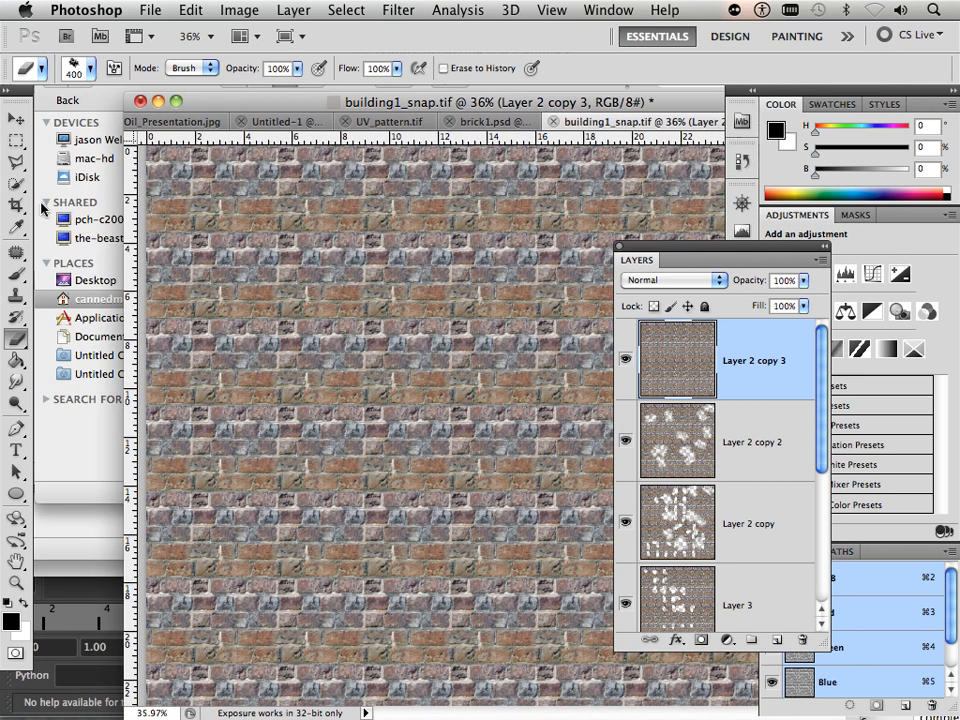
left_click(16, 140)
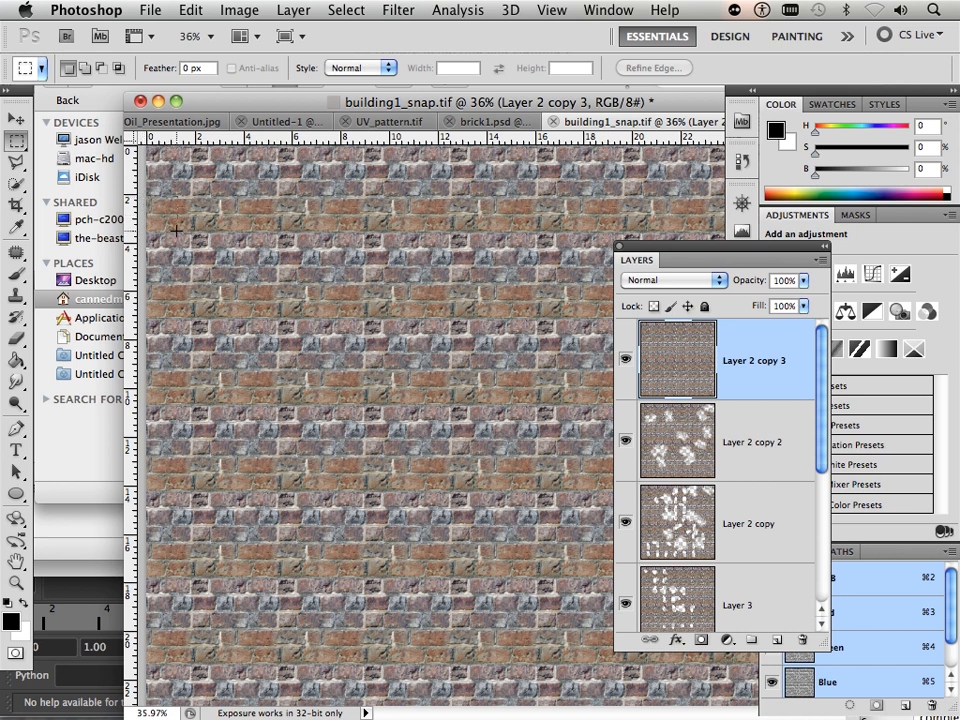
left_click_drag(148, 197, 177, 232)
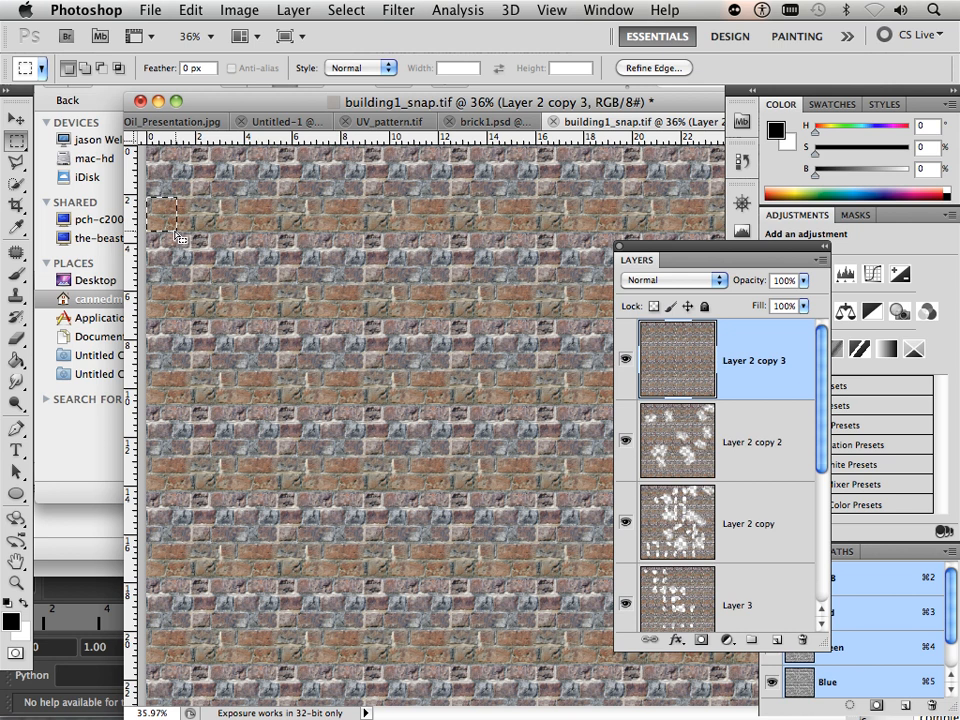
left_click(145, 217)
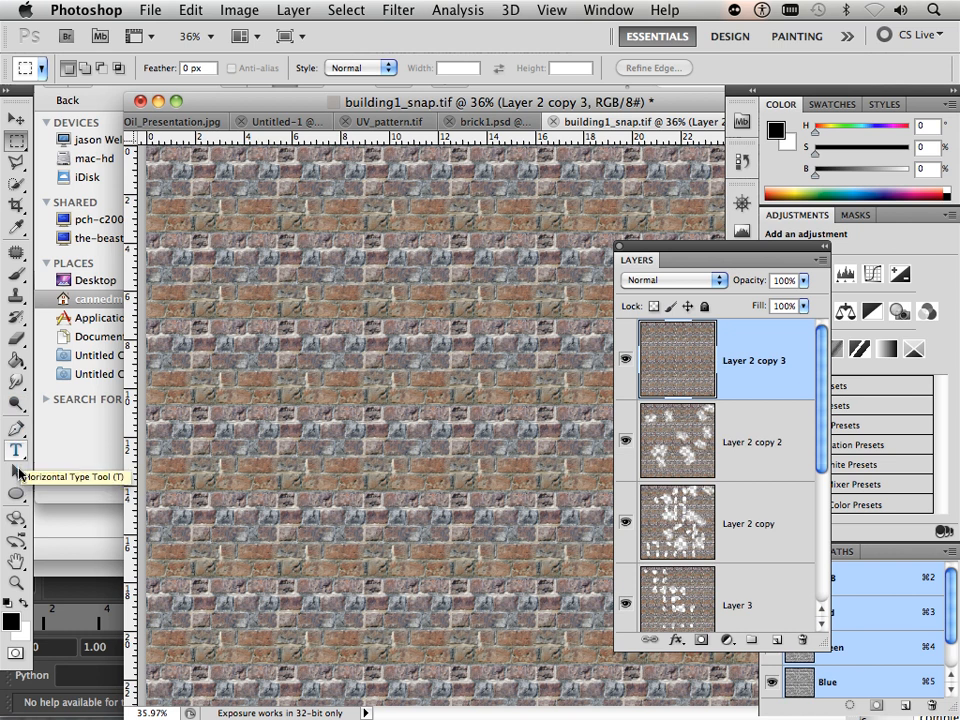
Draw a short black 5 px horizontal marker line at the texture's left edge, along the top of the first full orange brick band.
left_click_drag(16, 493, 86, 553)
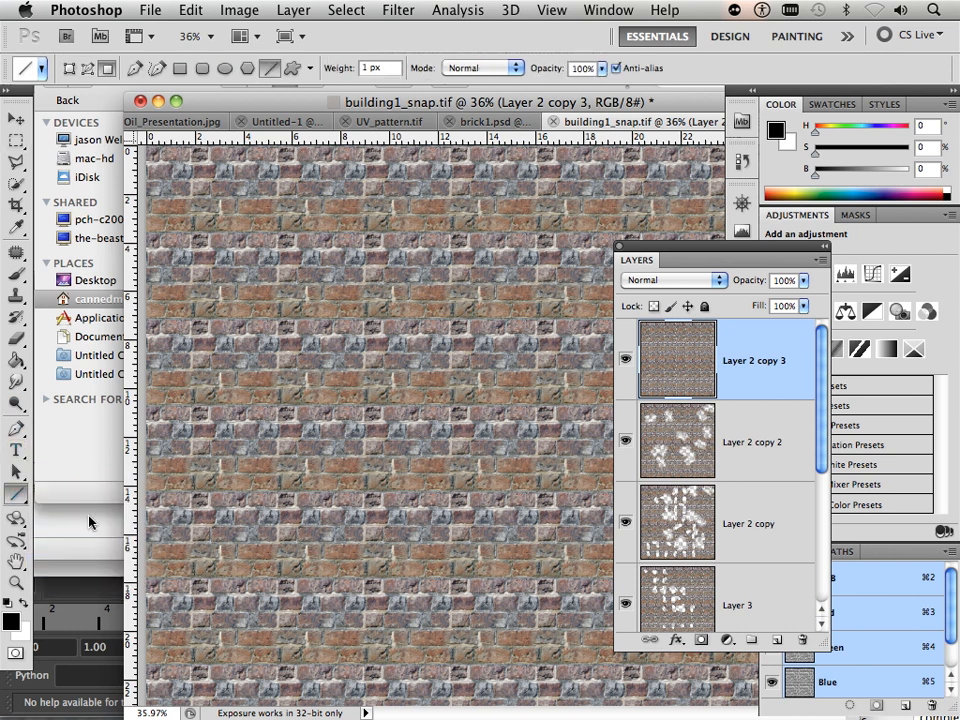
left_click(107, 69)
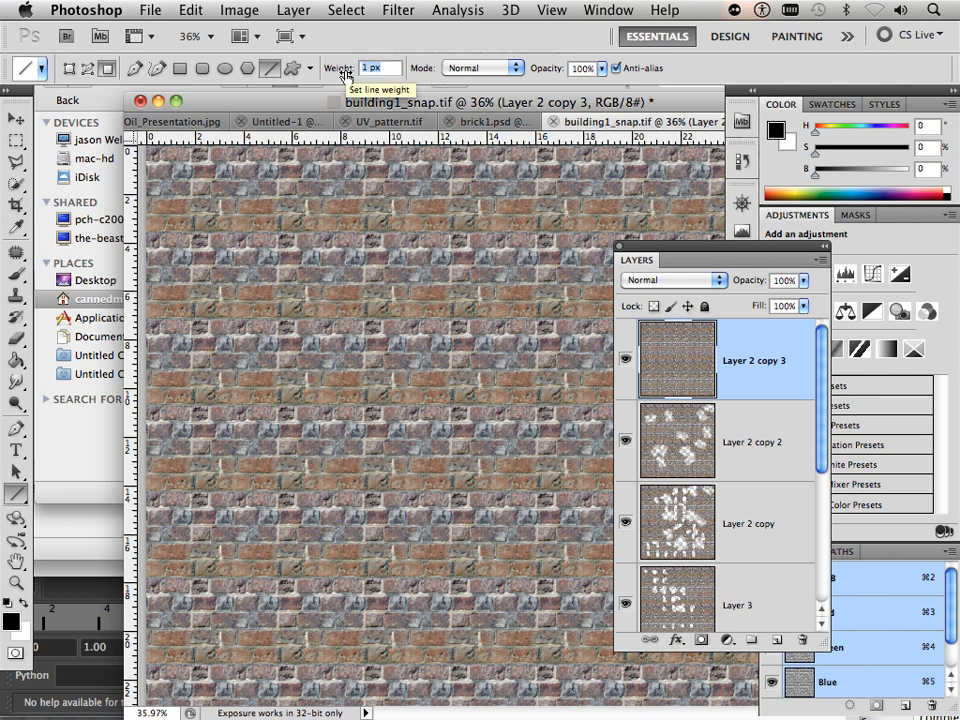
type("p")
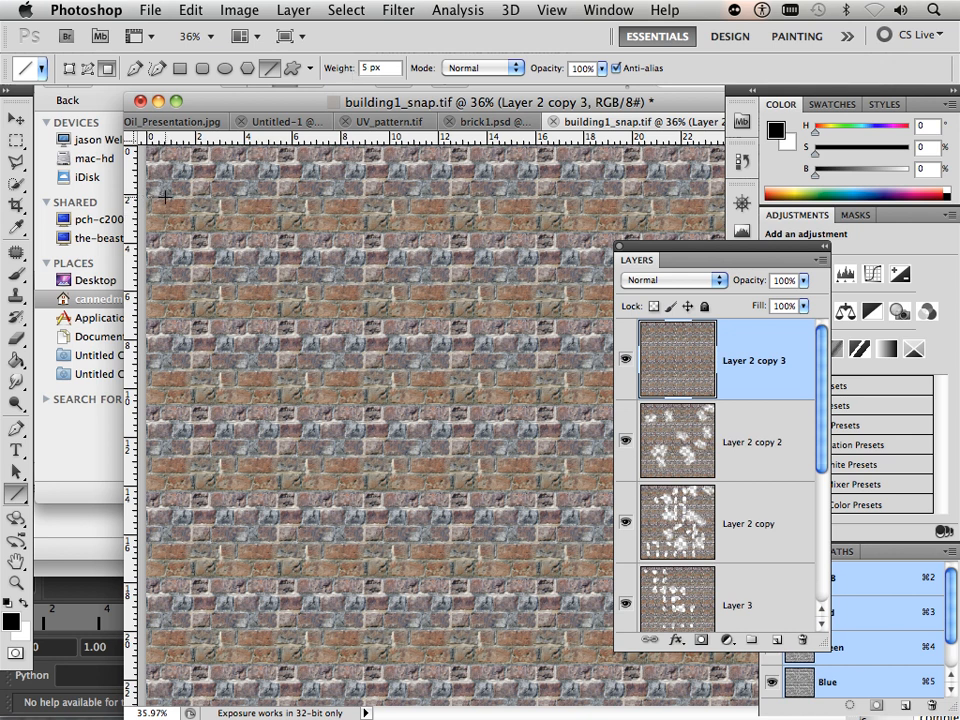
Start the Offset filter on Layer 2 copy 3 and set the horizontal offset to 0 pixels.
left_click(396, 12)
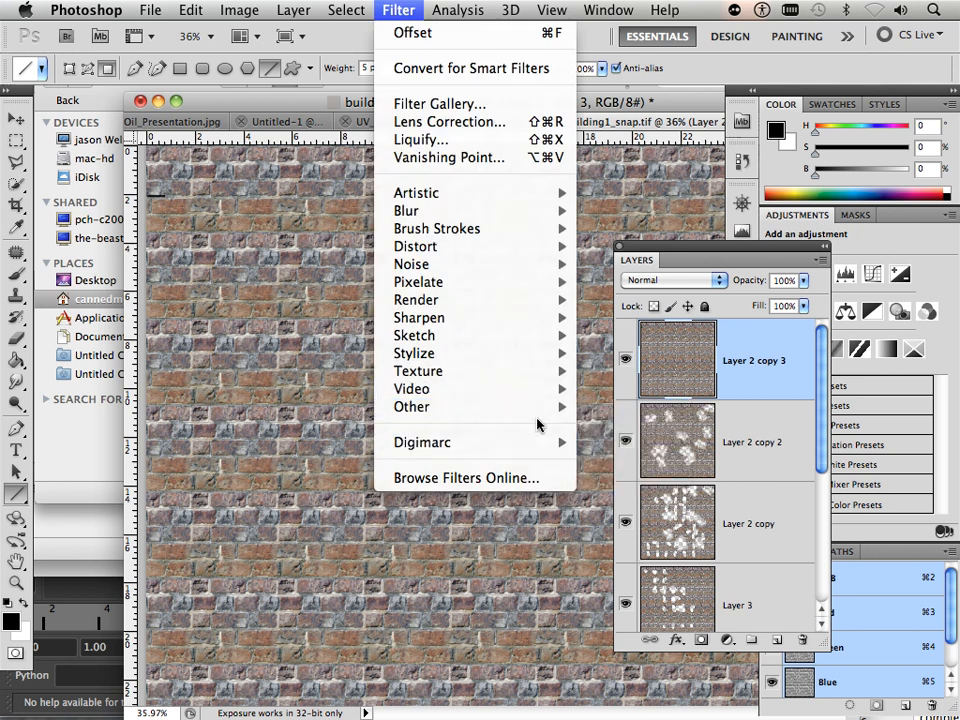
mouse_move(561, 407)
left_click(636, 478)
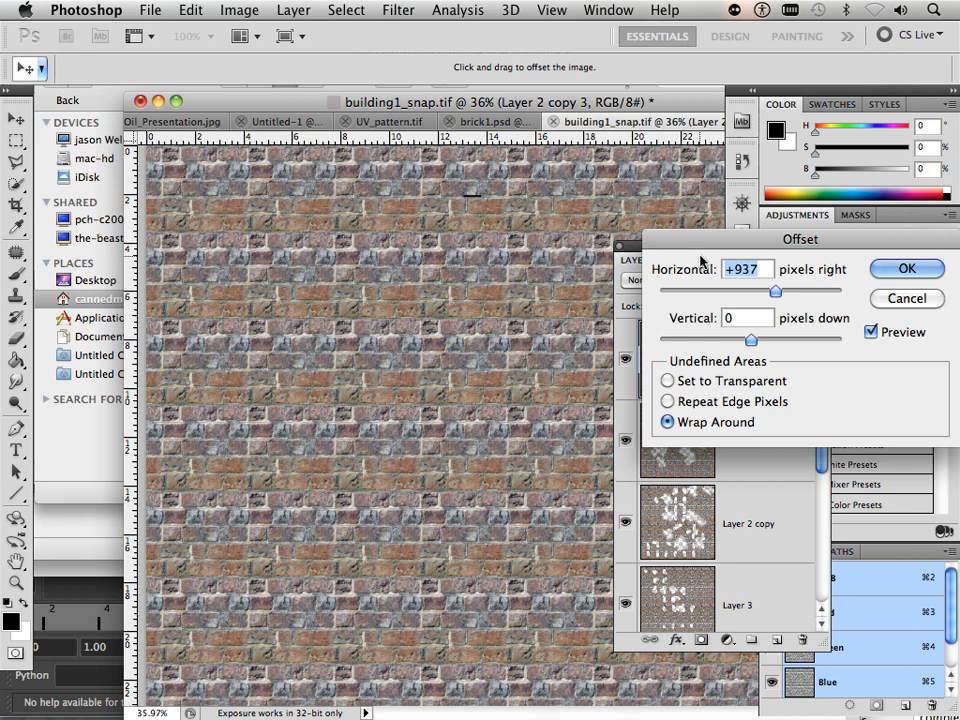
left_click_drag(729, 246, 602, 238)
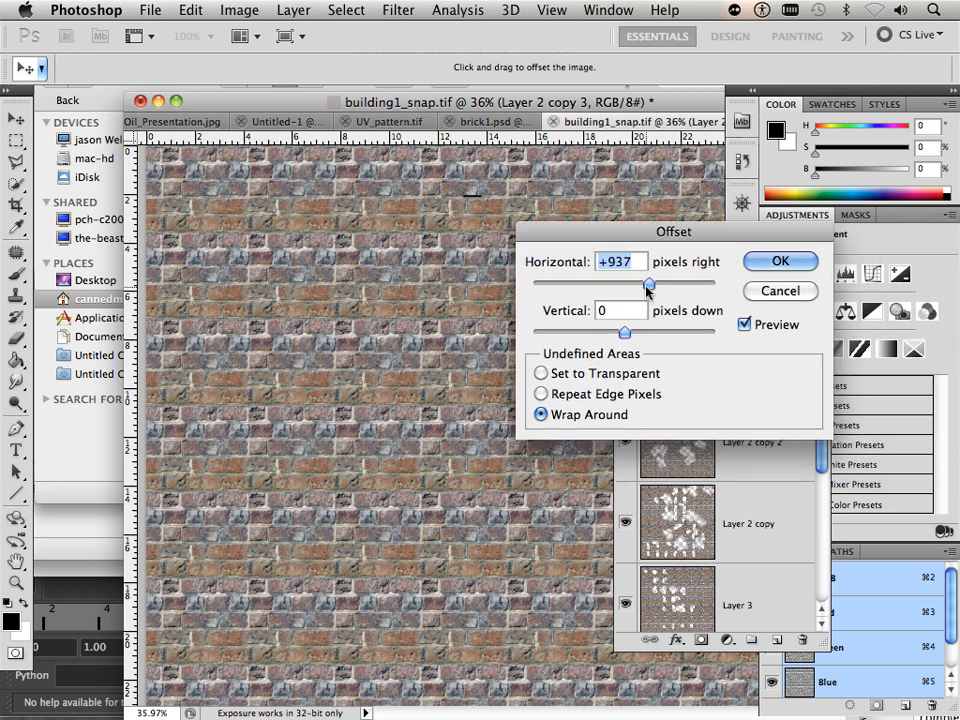
type("0")
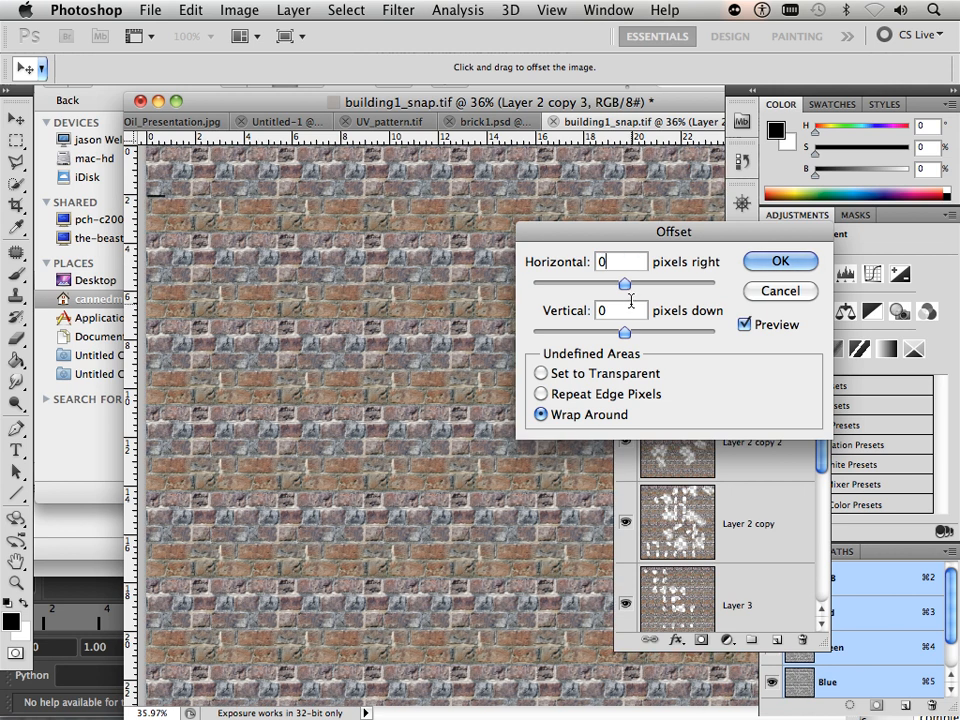
left_click_drag(641, 240, 391, 432)
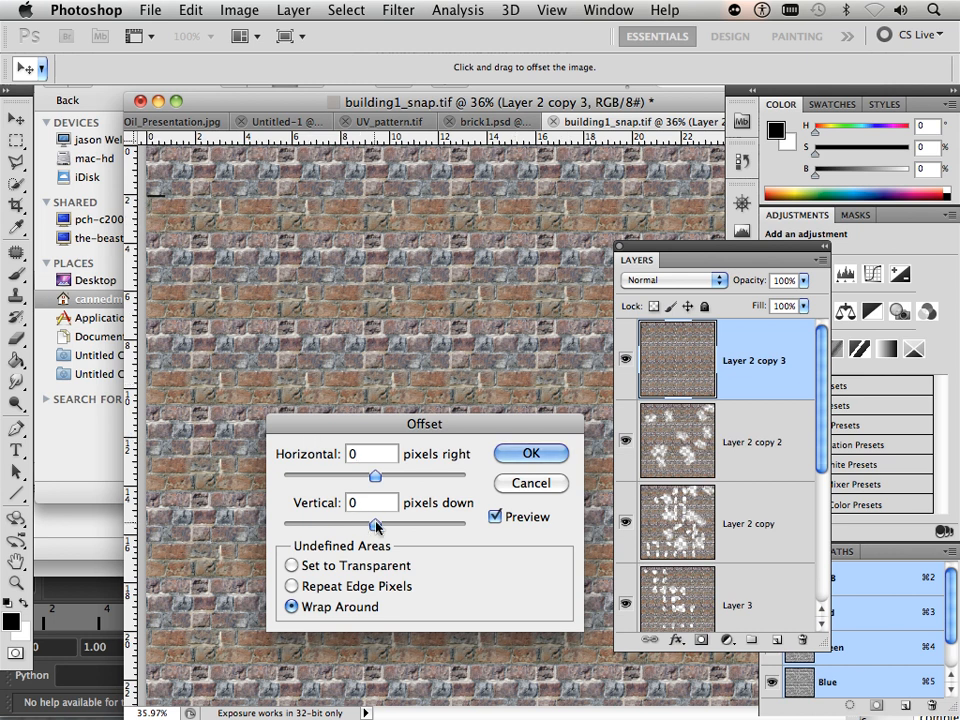
Try vertical offsets of about 53, 124 and 88 pixels, judging the marker line's position in the preview.
left_click_drag(378, 526, 376, 527)
left_click_drag(376, 528, 378, 528)
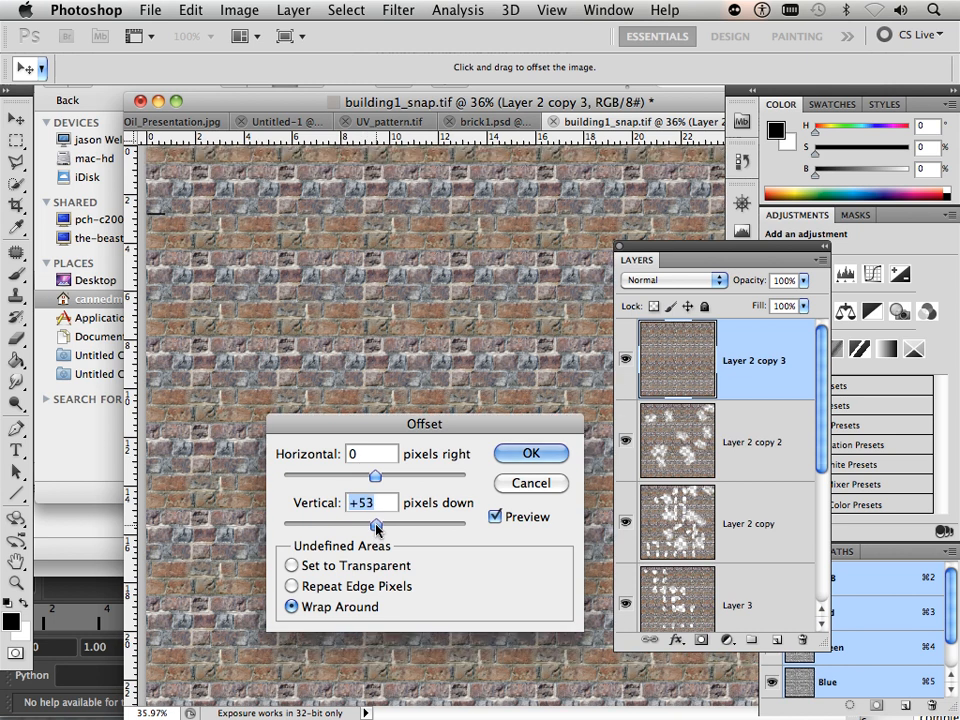
left_click_drag(376, 528, 379, 528)
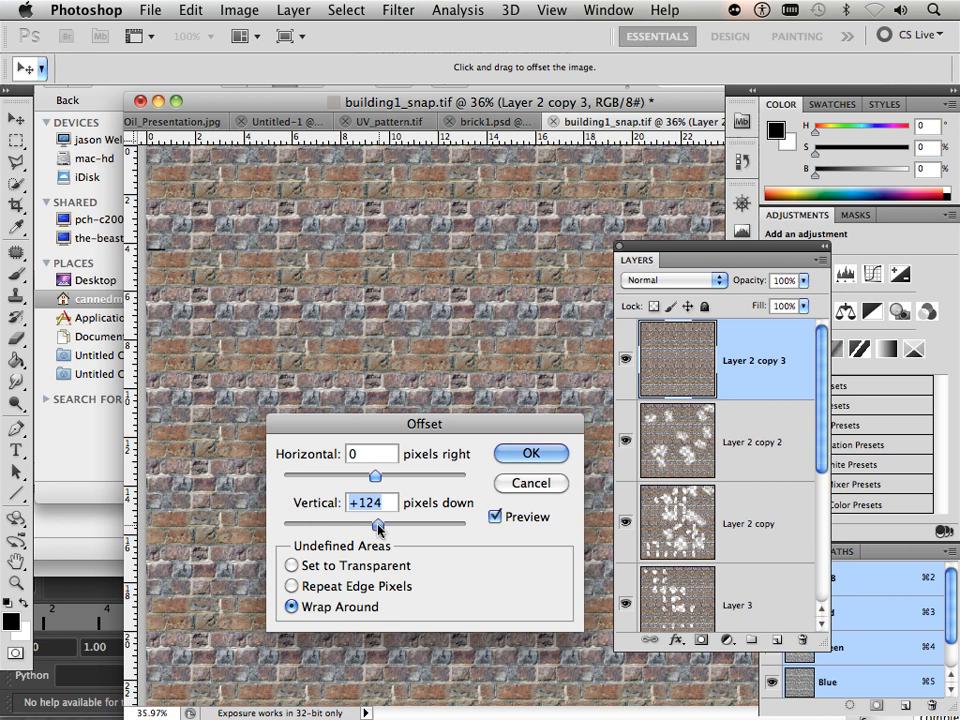
left_click_drag(379, 529, 377, 528)
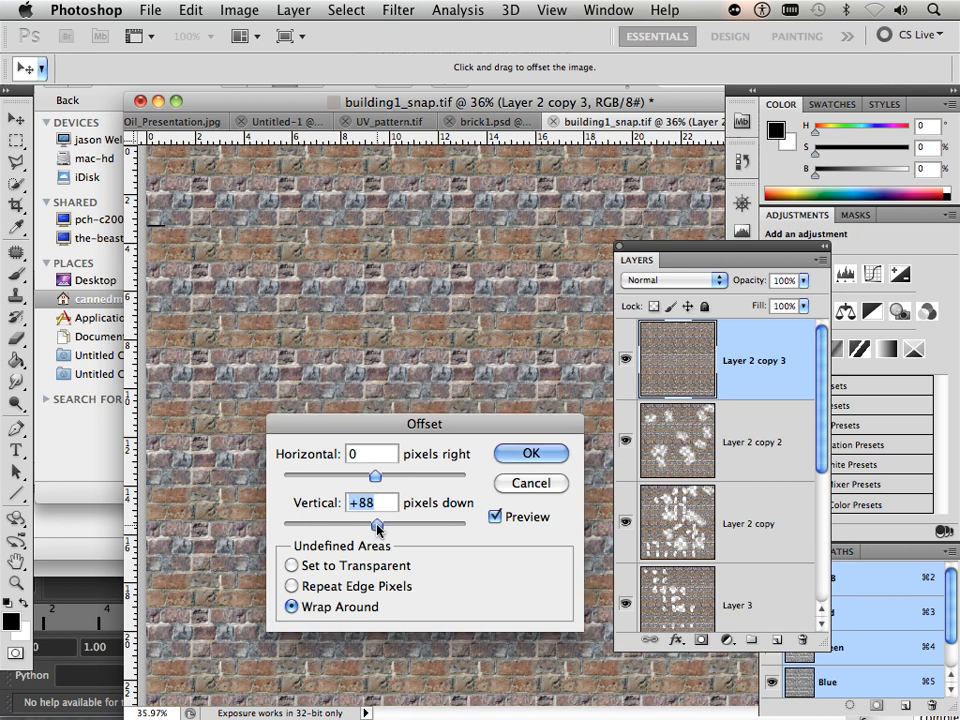
Try exact vertical offsets of 90, 98 and 99 pixels against the marker line in the preview.
left_click(385, 501)
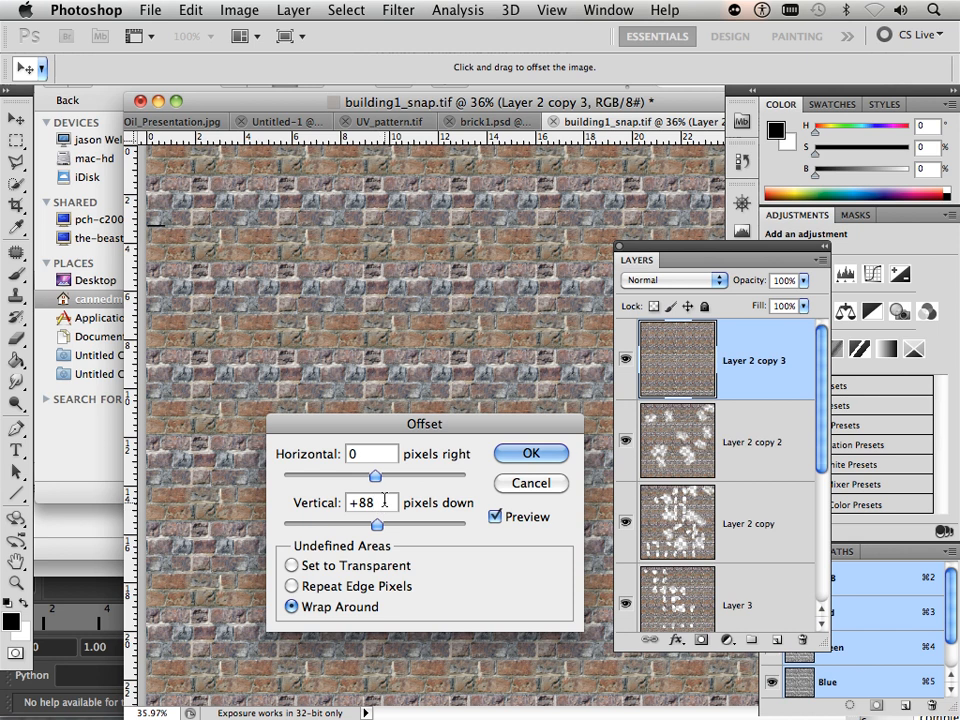
key("BackSpace")
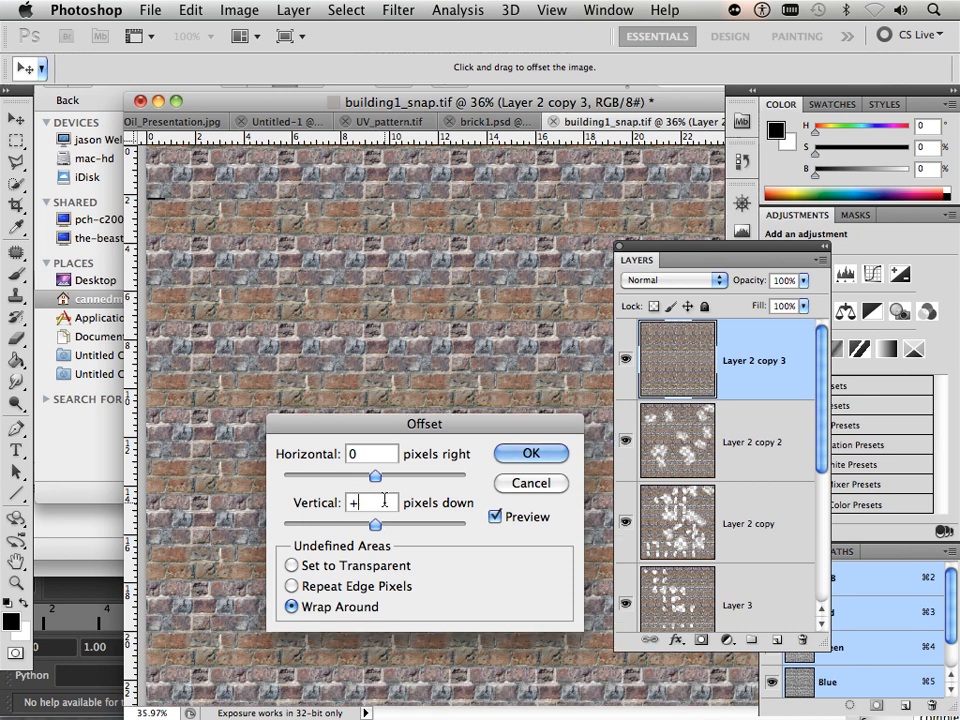
type("90")
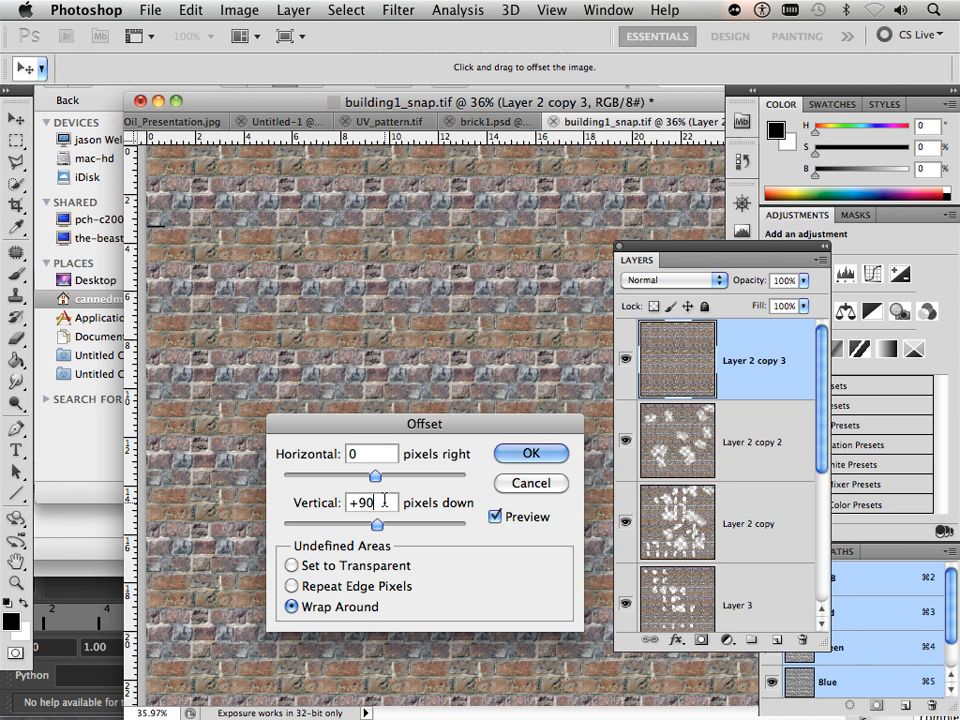
key("BackSpace")
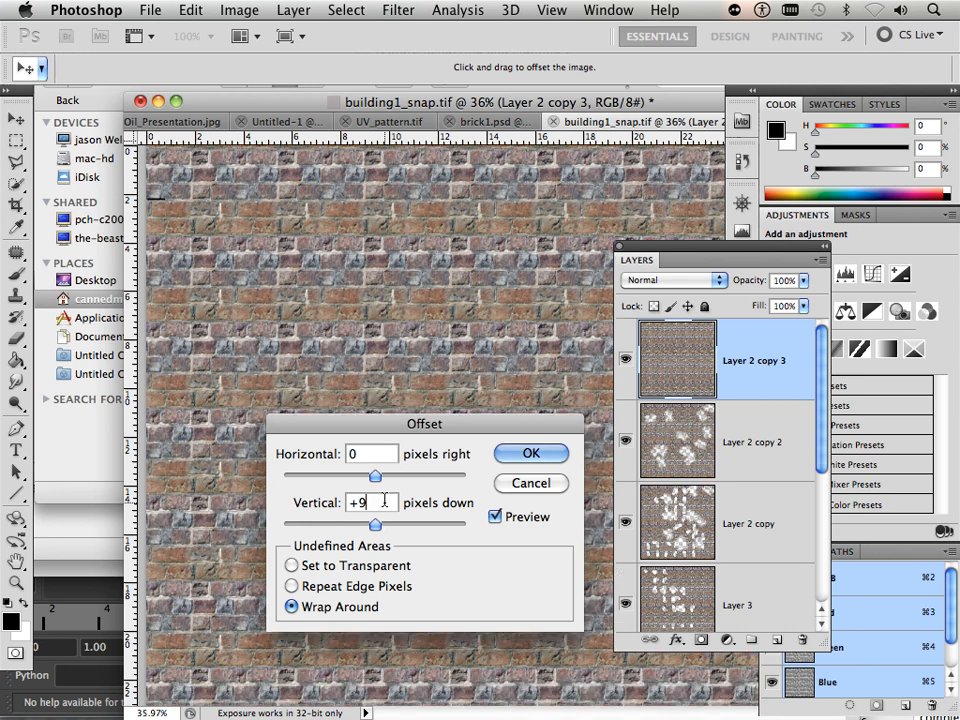
type("8")
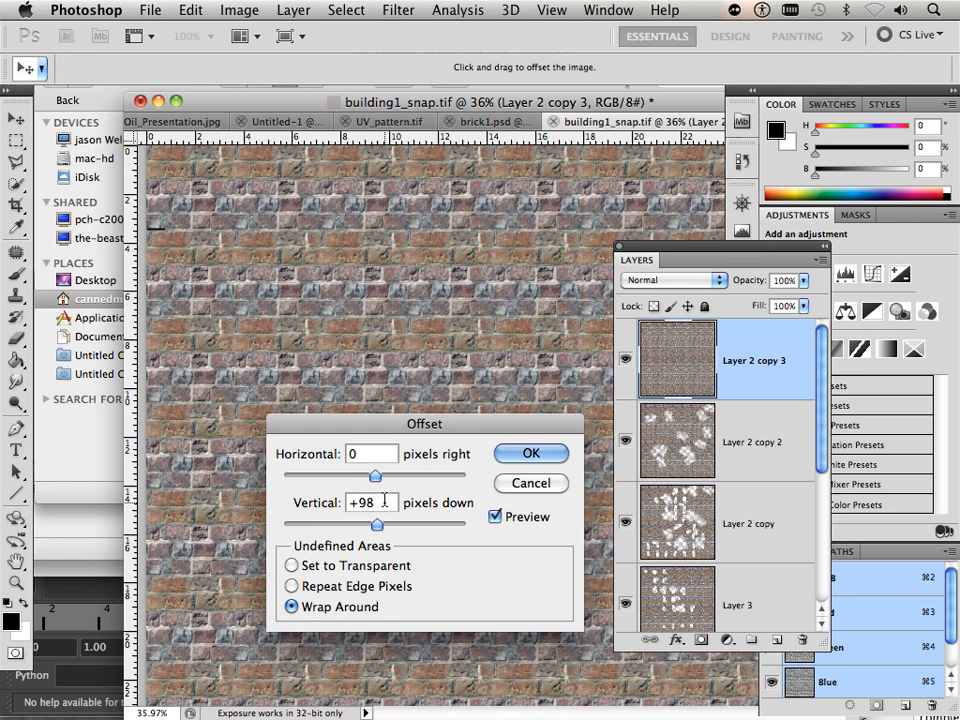
key("BackSpace")
type("9")
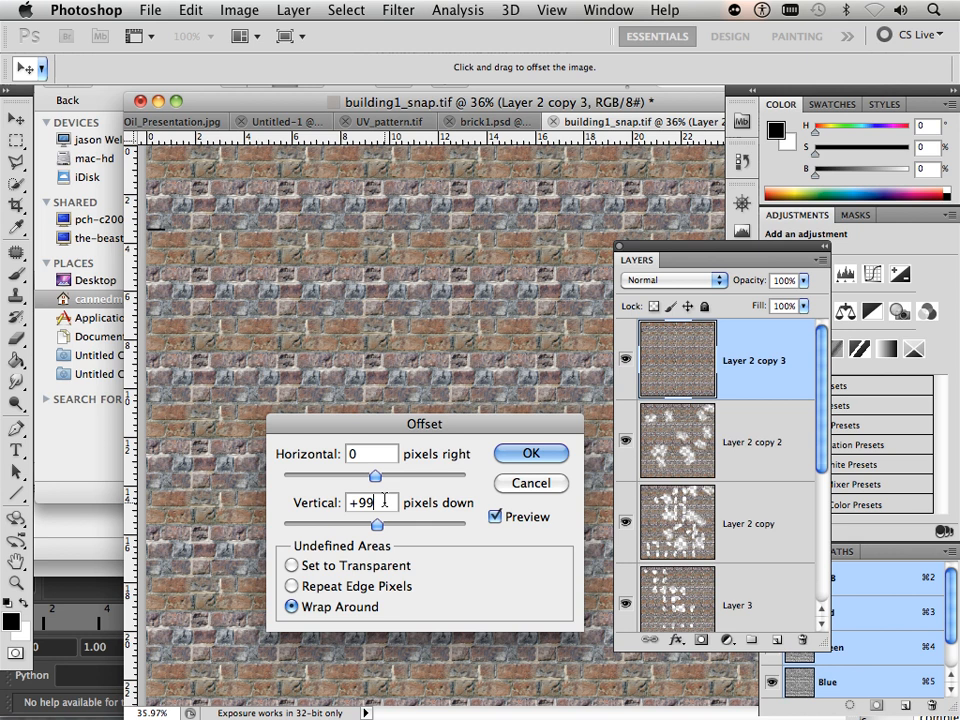
Set the vertical offset to +105 pixels with Wrap Around and apply the Offset filter.
key("BackSpace")
key("BackSpace")
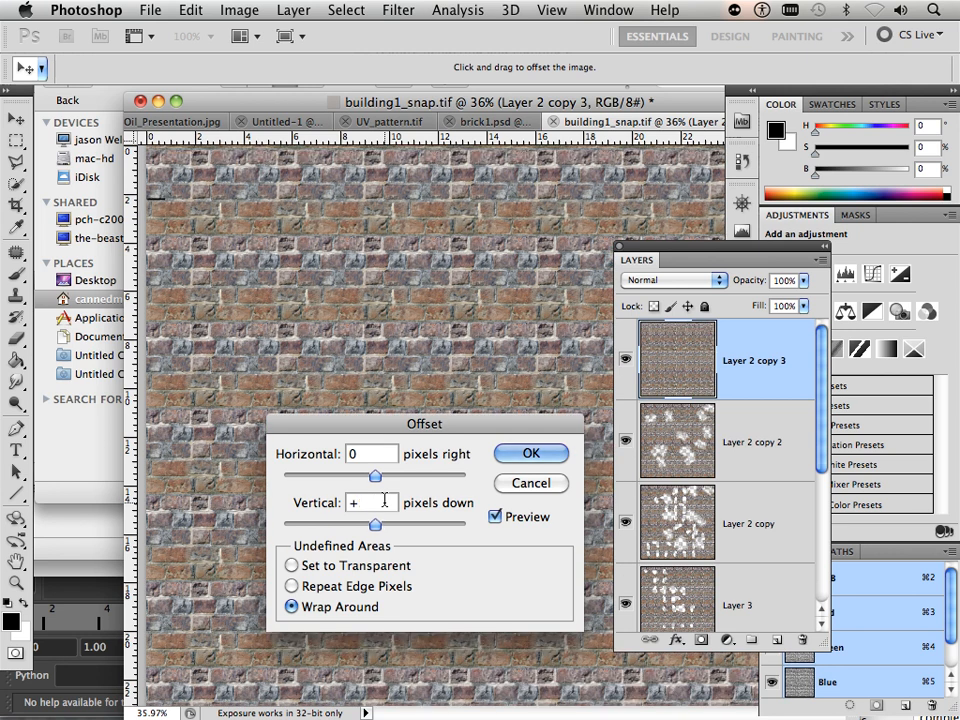
type("100")
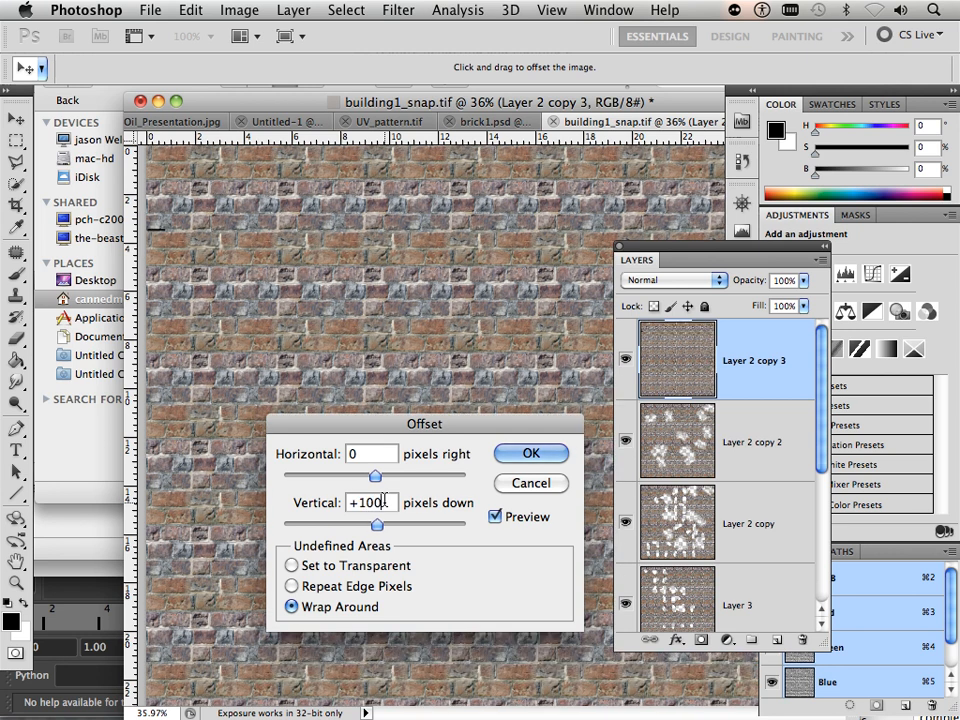
key("BackSpace")
type("5")
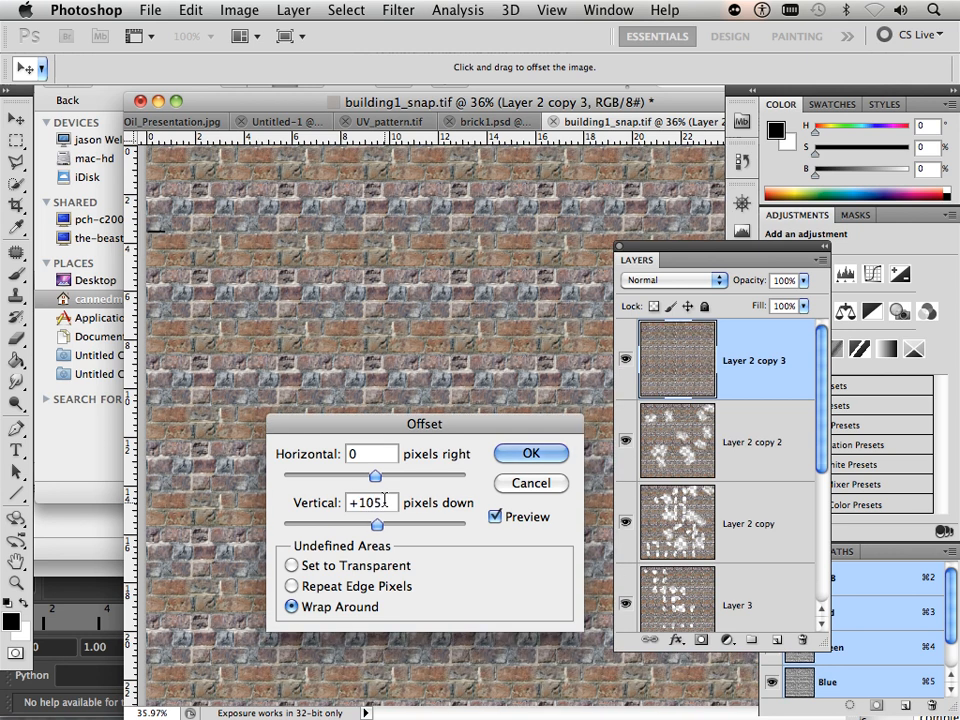
left_click(528, 454)
key("u")
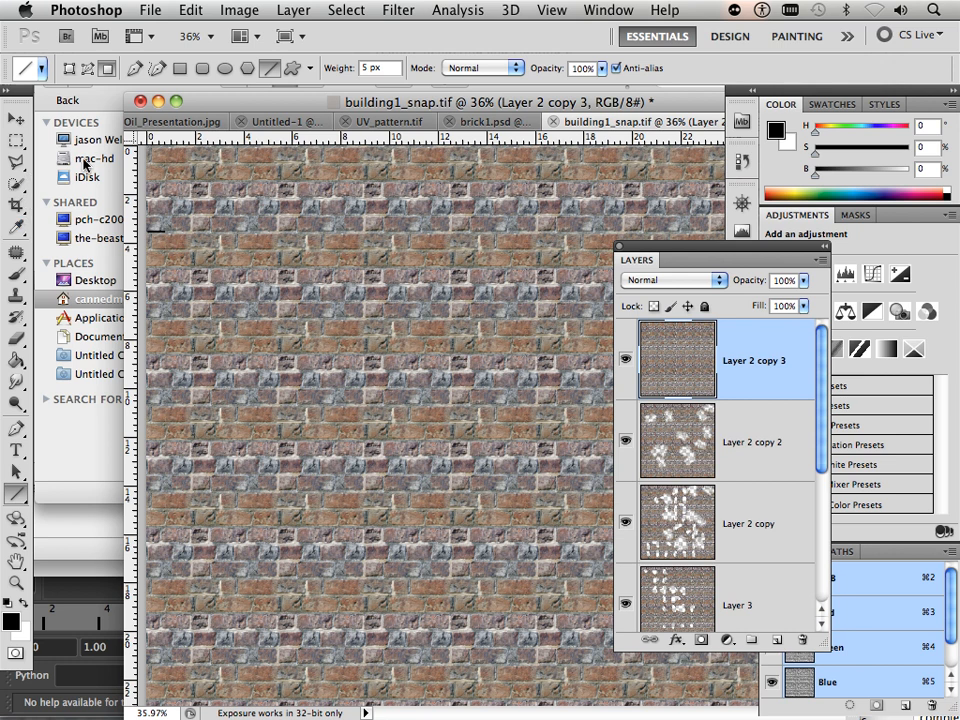
Erase scattered patches from the upper rows, middle and lower left part of Layer 2 copy 3 with eraser sizes 250 and 300.
left_click(16, 337)
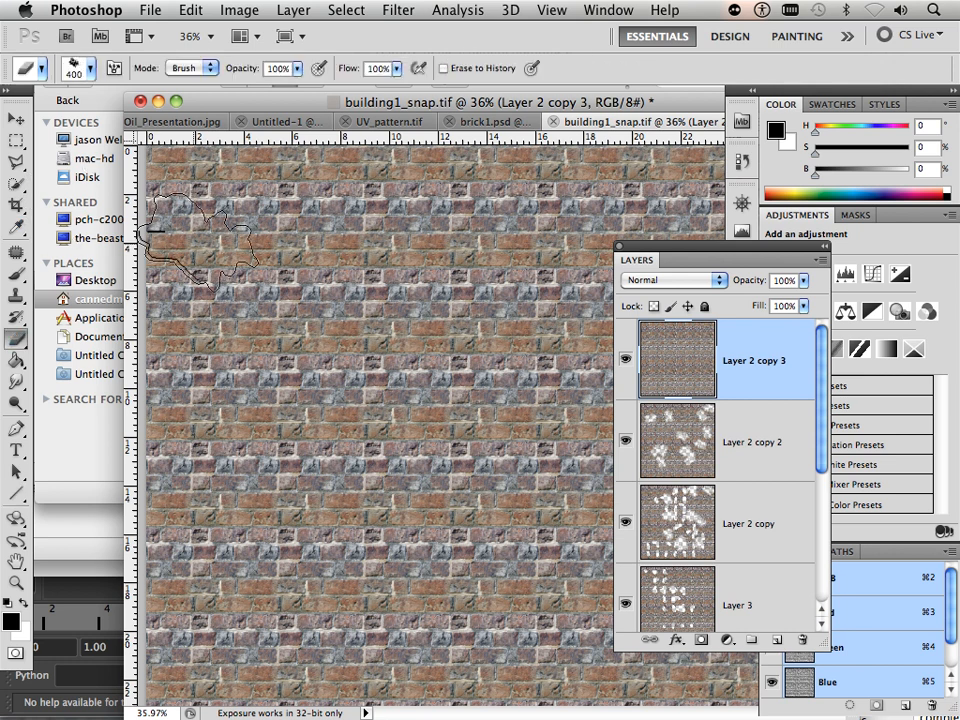
key("bracketleft")
key("bracketleft")
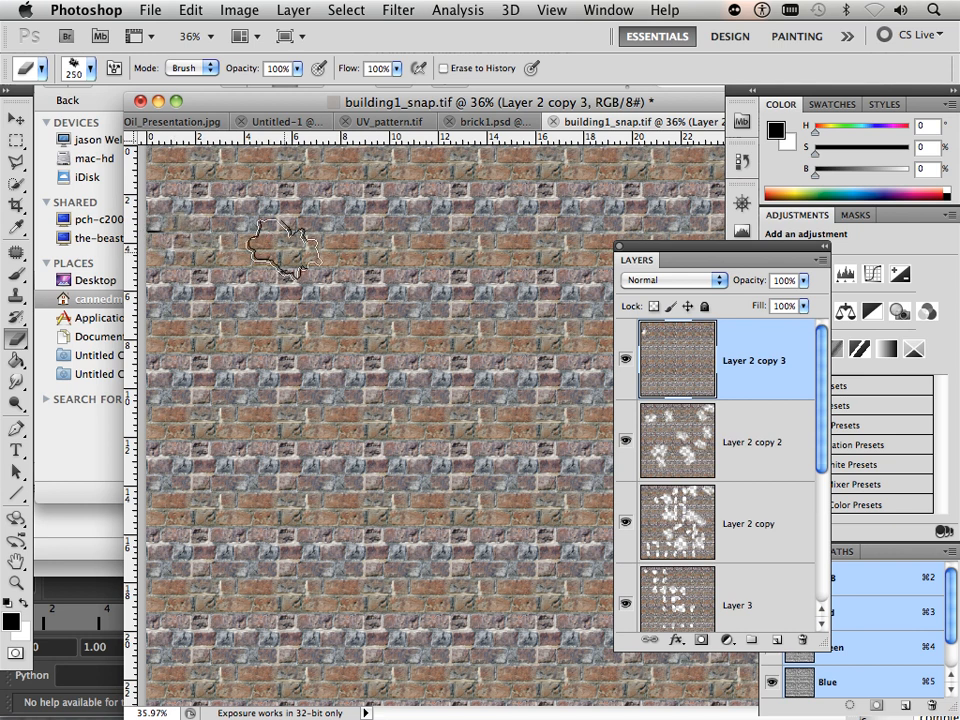
key("bracketright")
left_click(471, 241)
left_click(515, 241)
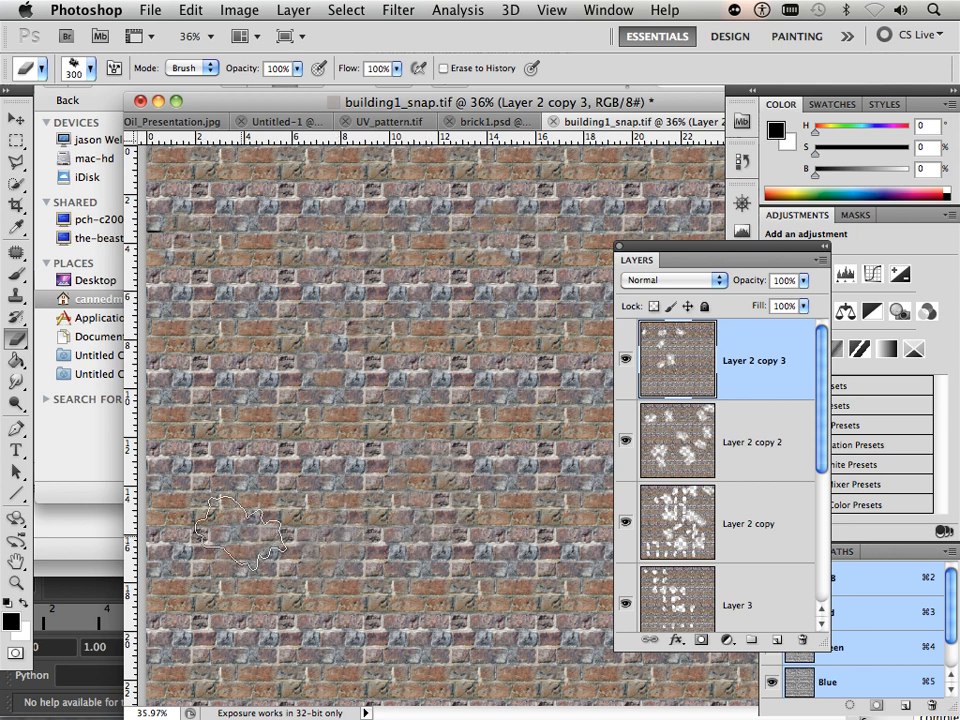
left_click(430, 632)
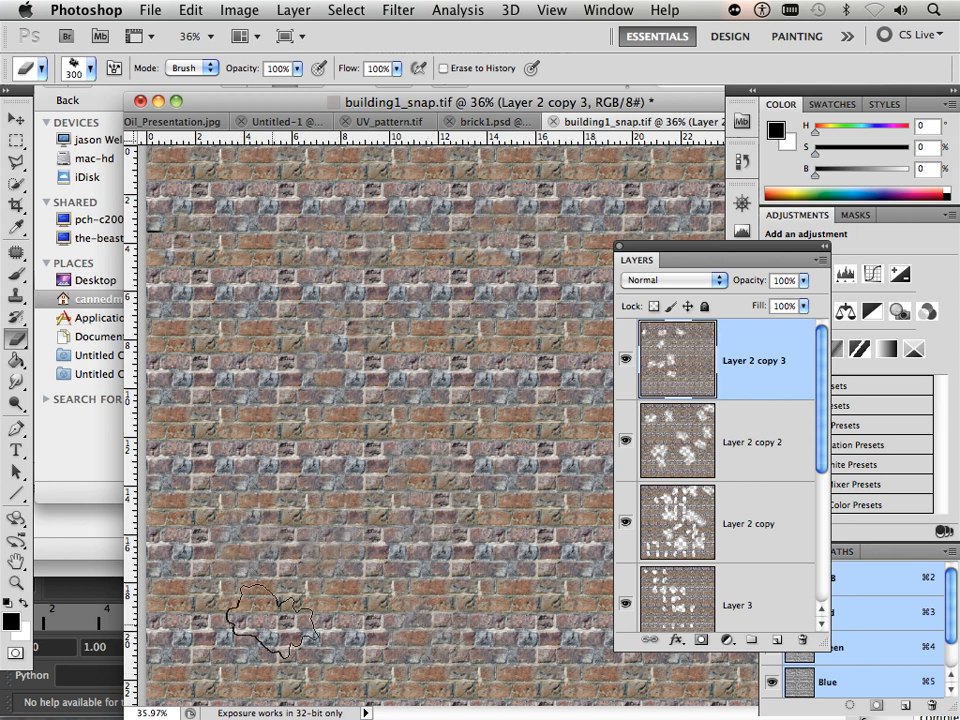
left_click(262, 619)
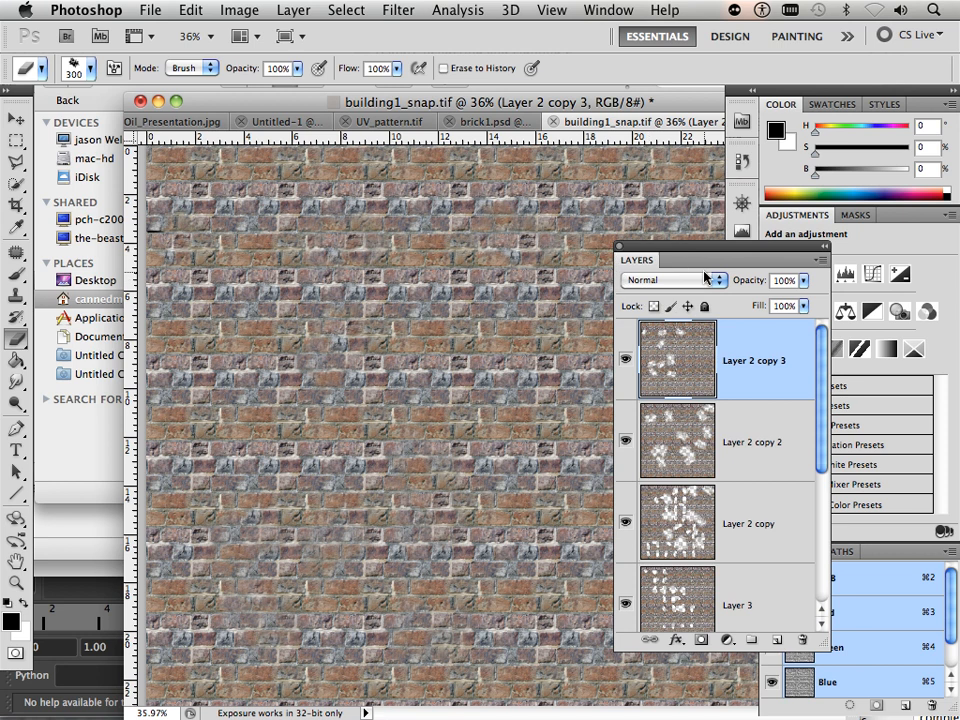
Move the Layers panel off the image and erase larger patches in the texture's right half, enlarging the eraser to 400, 500 and 600.
left_click_drag(708, 260, 842, 259)
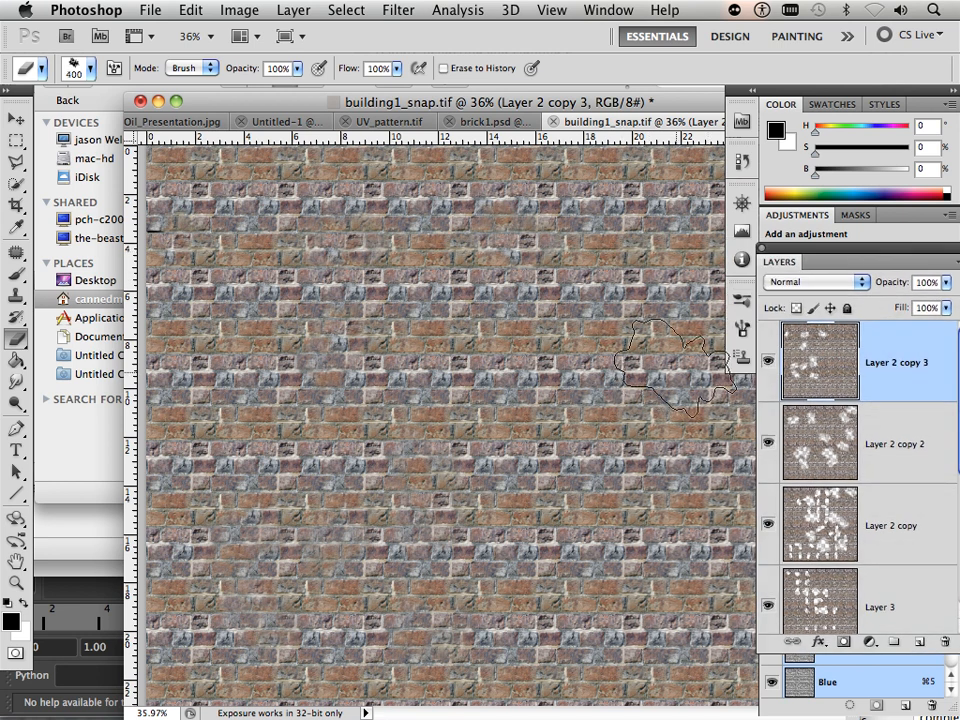
key("bracketright")
key("bracketright")
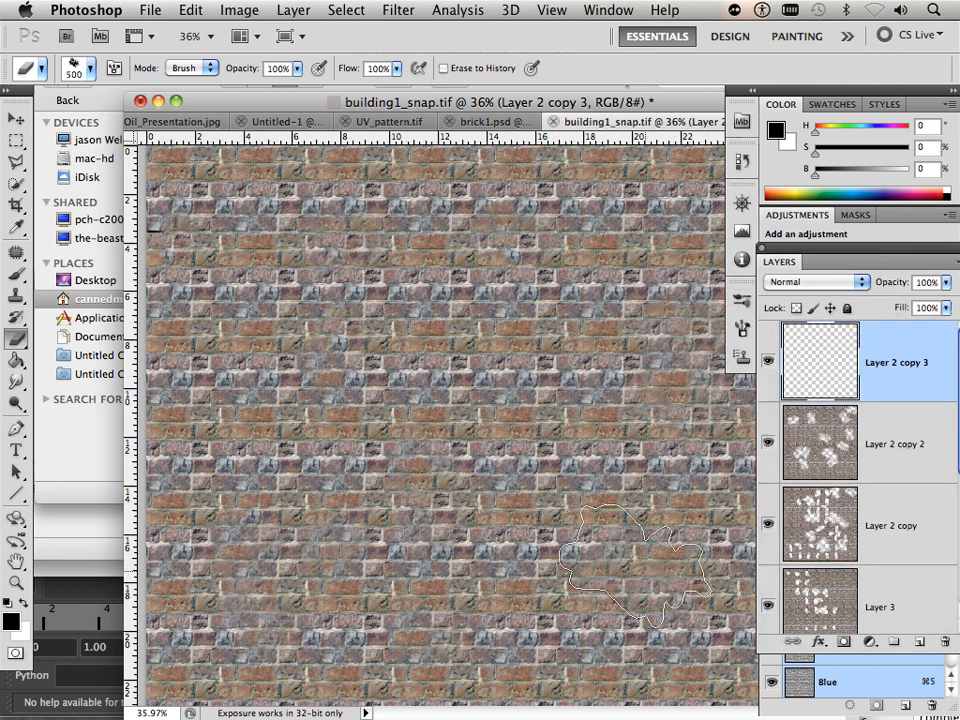
key("bracketright")
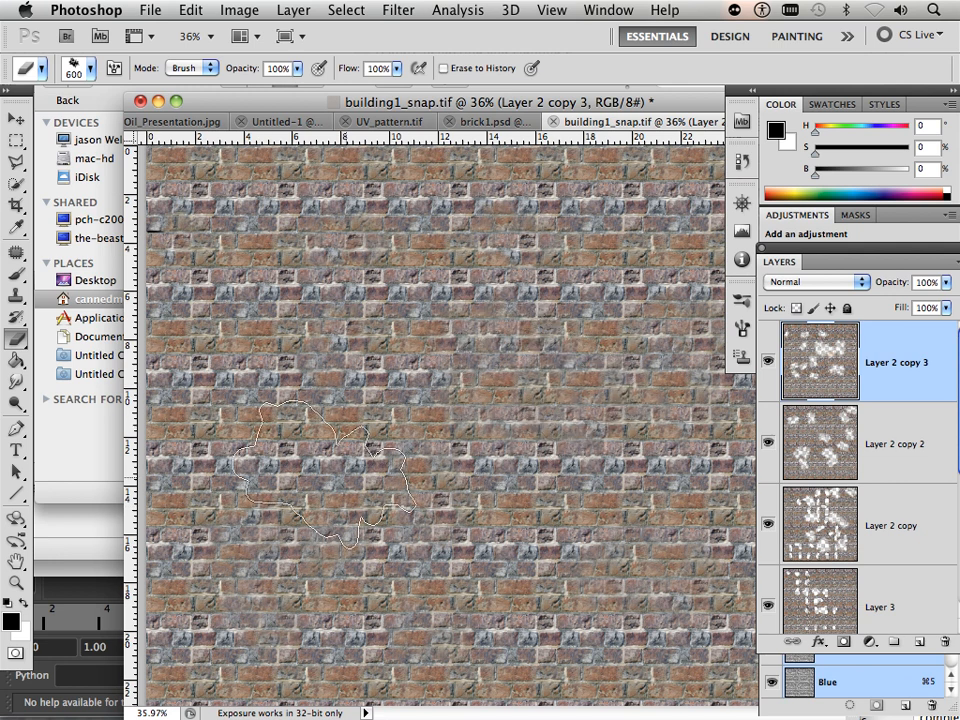
Switch to the Brush tool and add a new empty layer above Layer 2 copy 3.
scroll(330, 475, "down", 3)
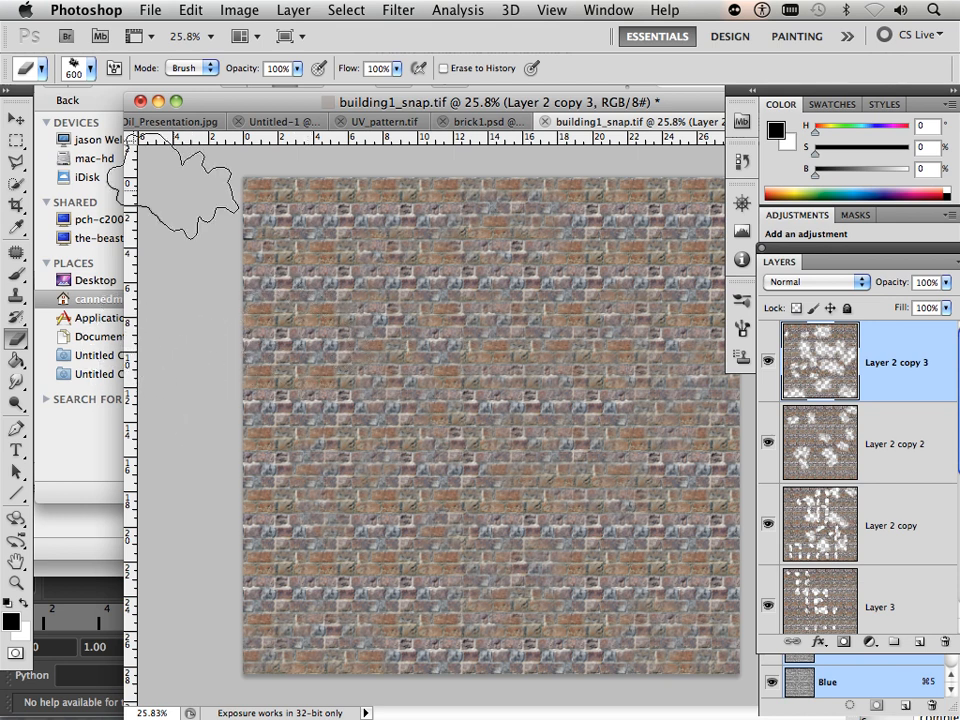
left_click(16, 272)
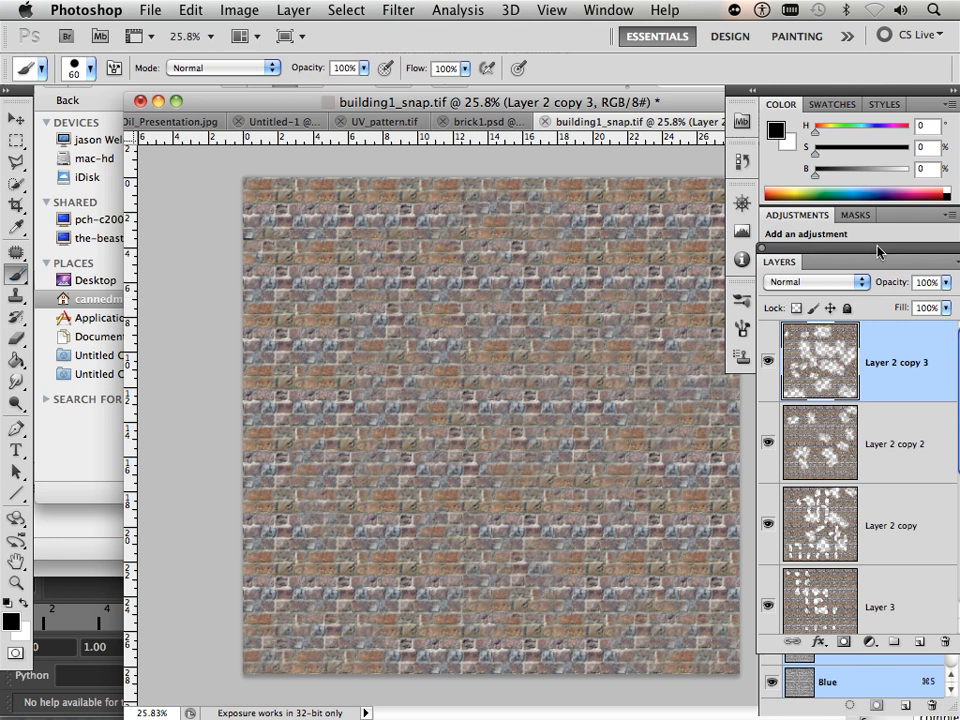
left_click_drag(806, 256, 691, 216)
left_click(807, 601)
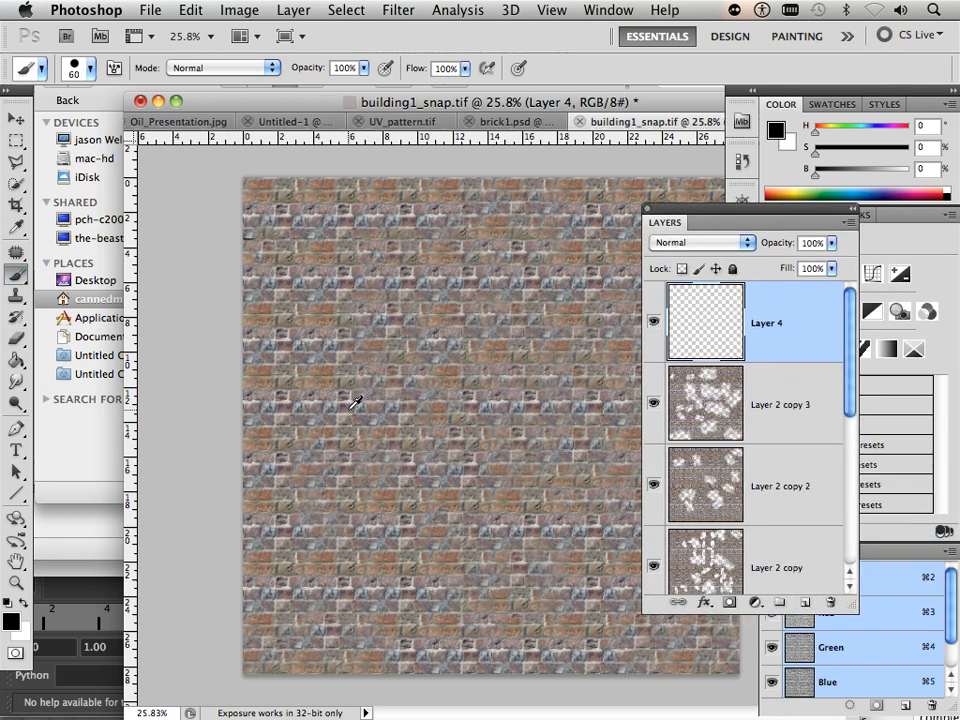
Set the foreground color to a dark brownish red, hex 5e3131.
left_click(12, 621)
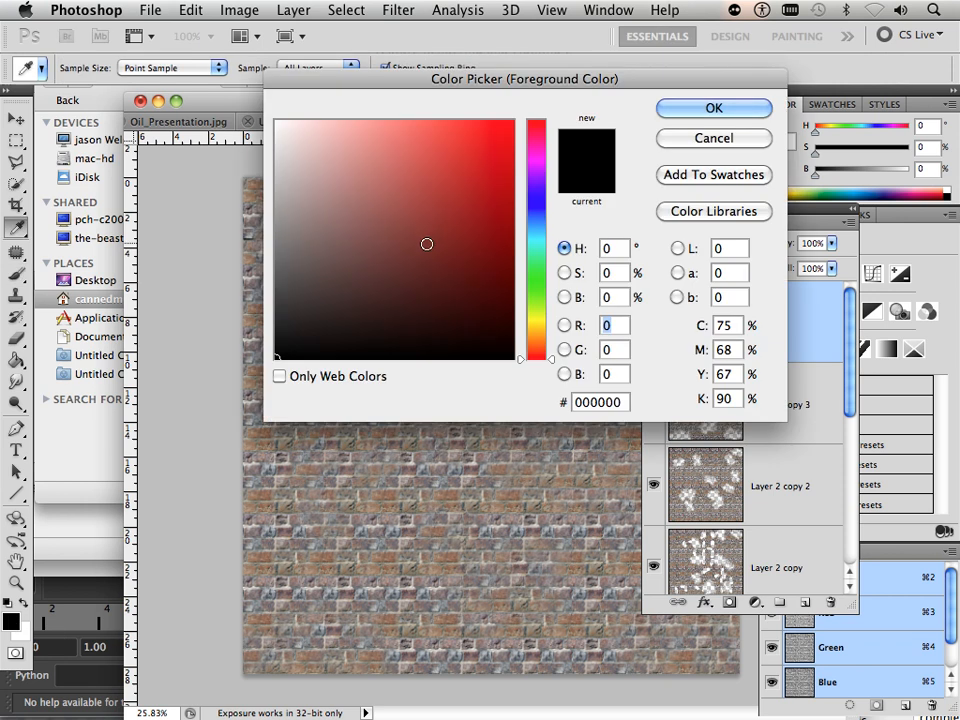
mouse_move(405, 262)
left_mouse_down()
mouse_move(386, 279)
mouse_move(388, 270)
left_mouse_up()
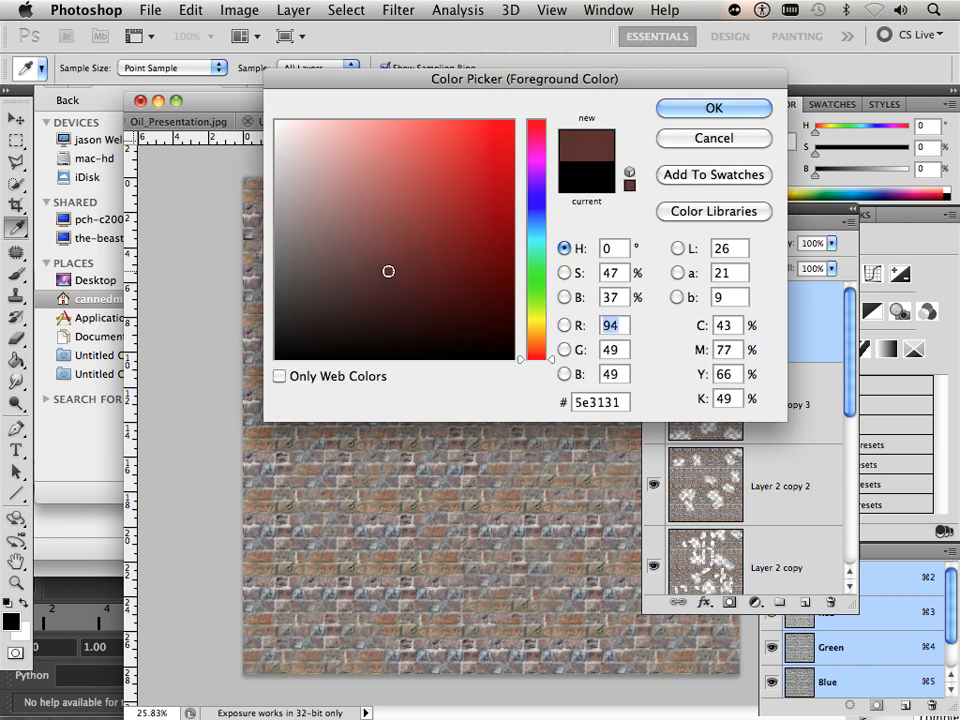
left_click(692, 109)
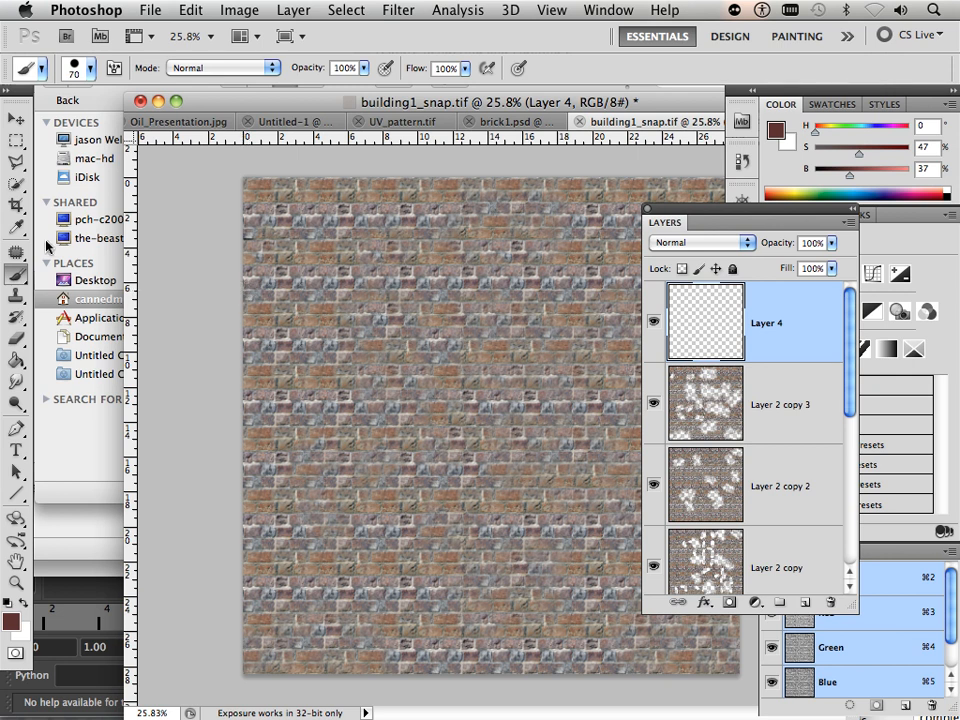
Choose the 24 px spatter brush preset and enlarge the brush to 800 px.
left_click(91, 69)
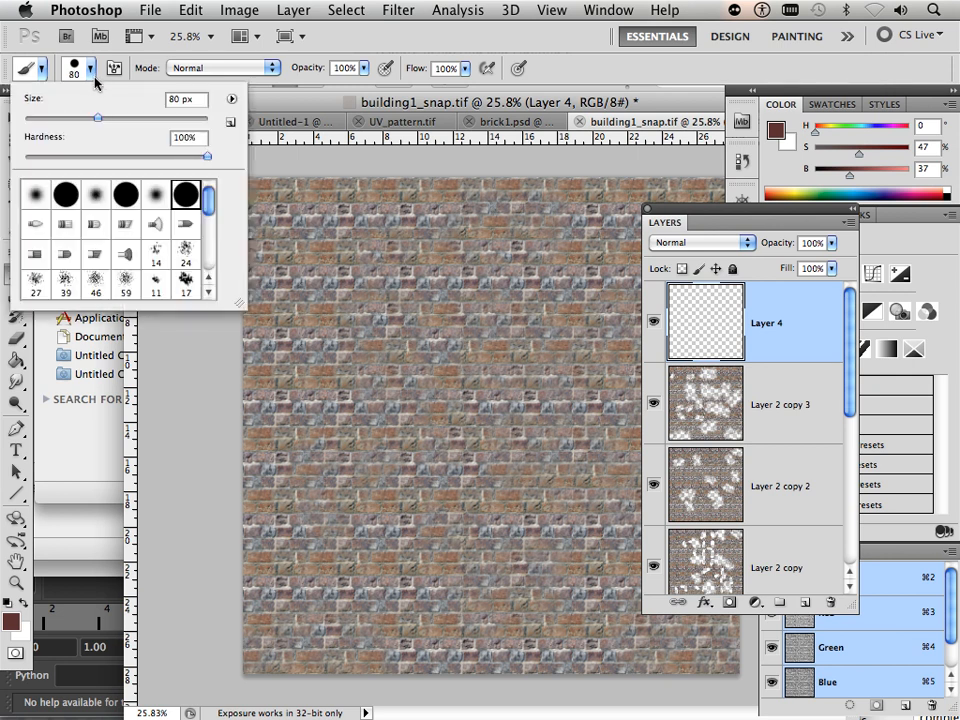
left_click(185, 255)
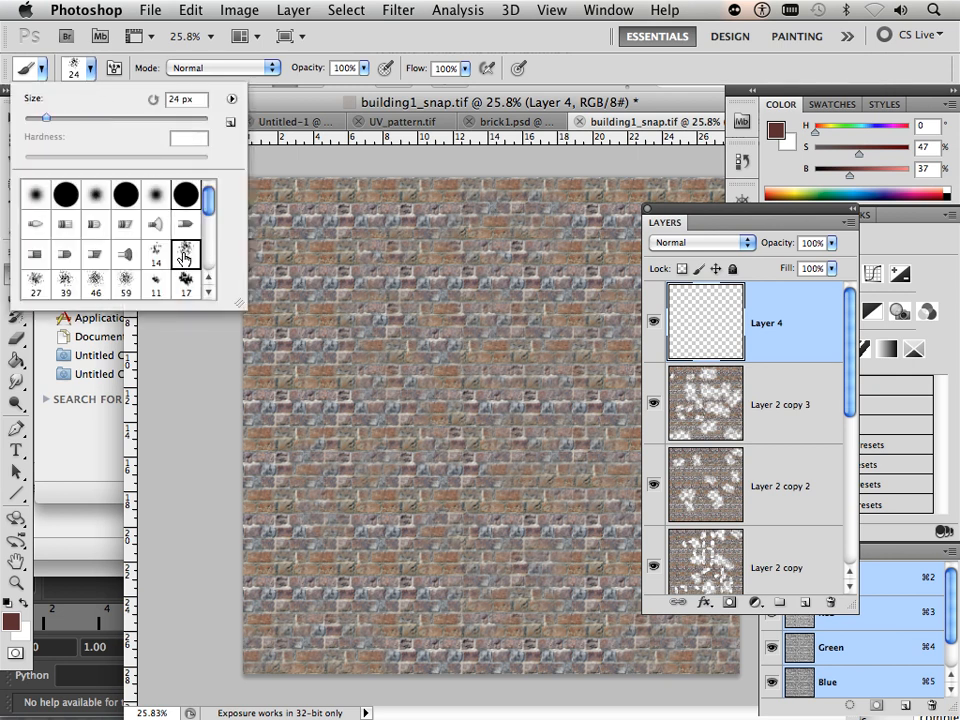
left_click(184, 357)
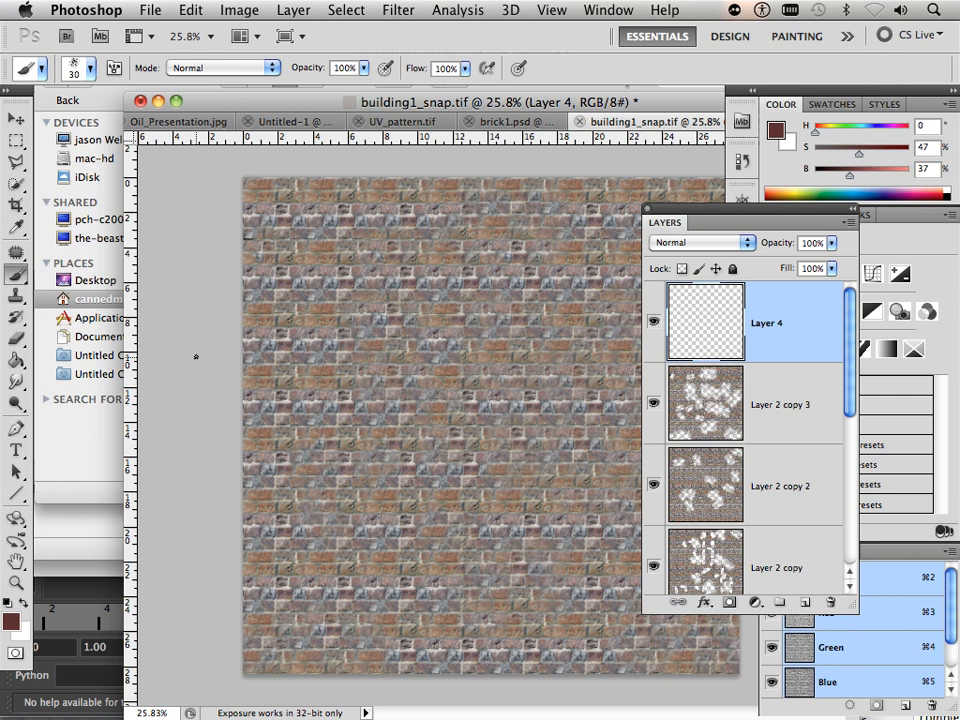
key("bracketright")
key("bracketright")
key("bracketright")
key("bracketright")
key("bracketright")
key("bracketright")
key("bracketright")
key("bracketright")
key("bracketright")
key("bracketright")
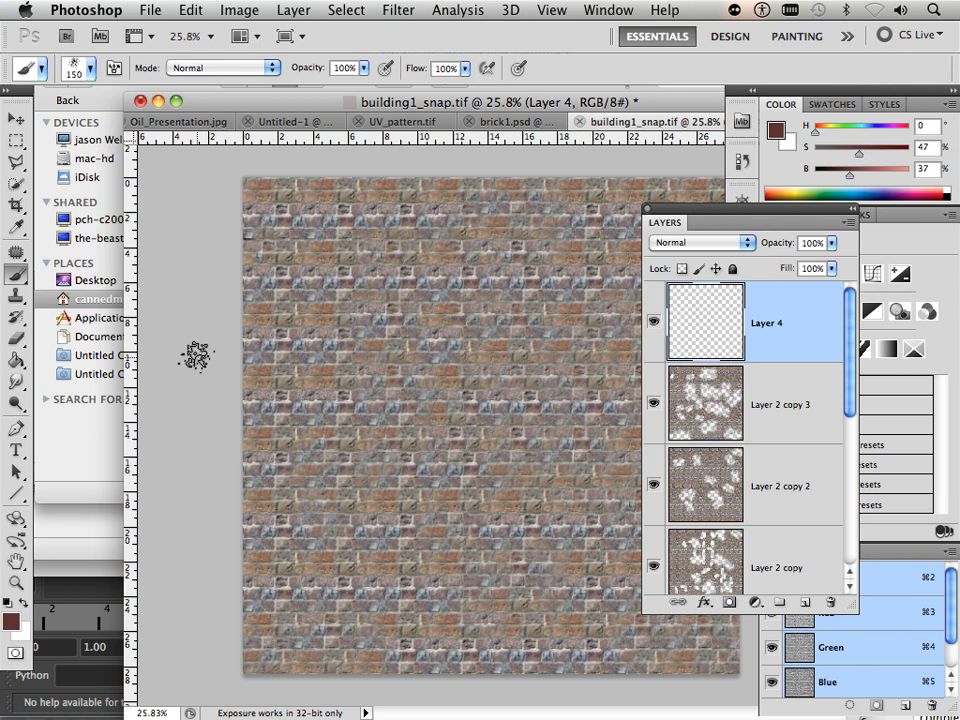
key("bracketright")
key("bracketright")
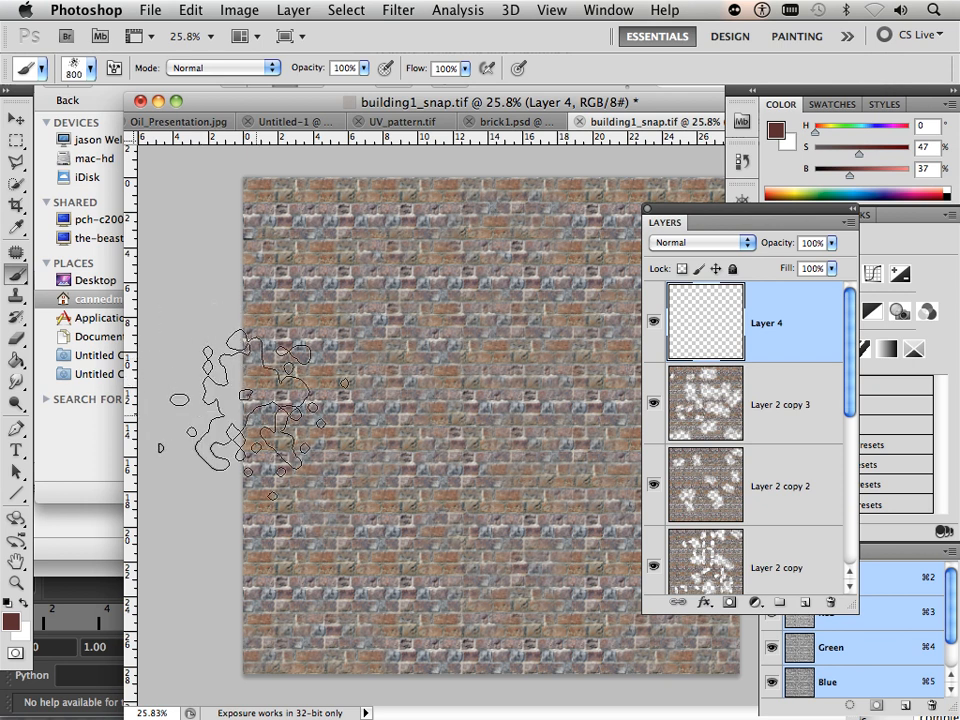
Paint dark red stains on Layer 4 at the left edge and lower middle at 800 px, and along the right side at 1000 px.
mouse_move(225, 418)
left_mouse_down()
mouse_move(280, 409)
mouse_move(261, 385)
left_mouse_up()
left_click_drag(345, 640, 425, 570)
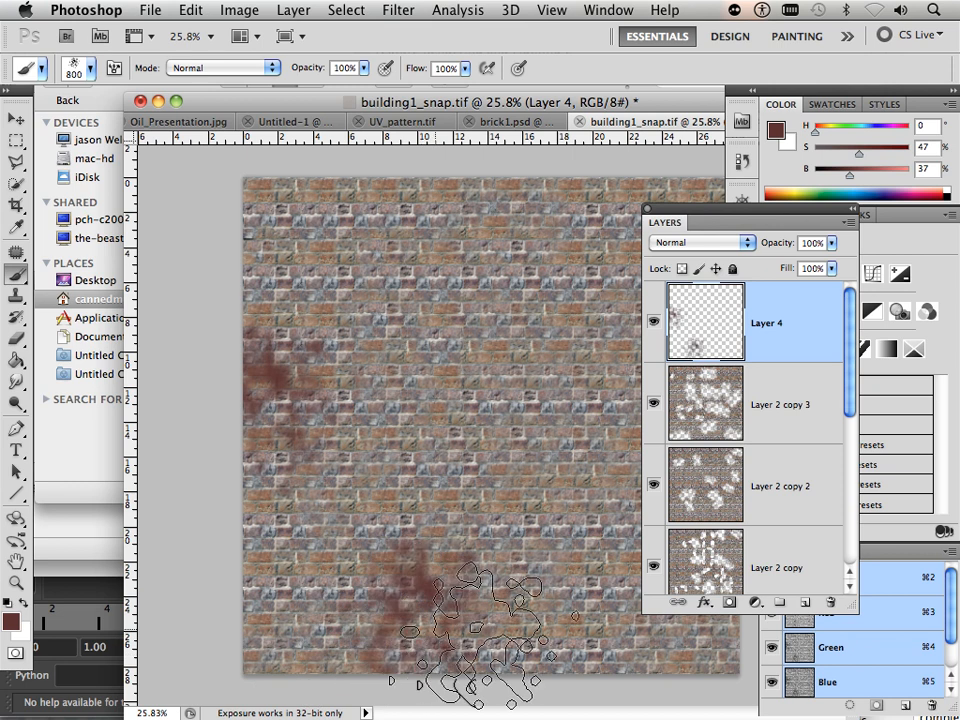
key("bracketright")
key("bracketright")
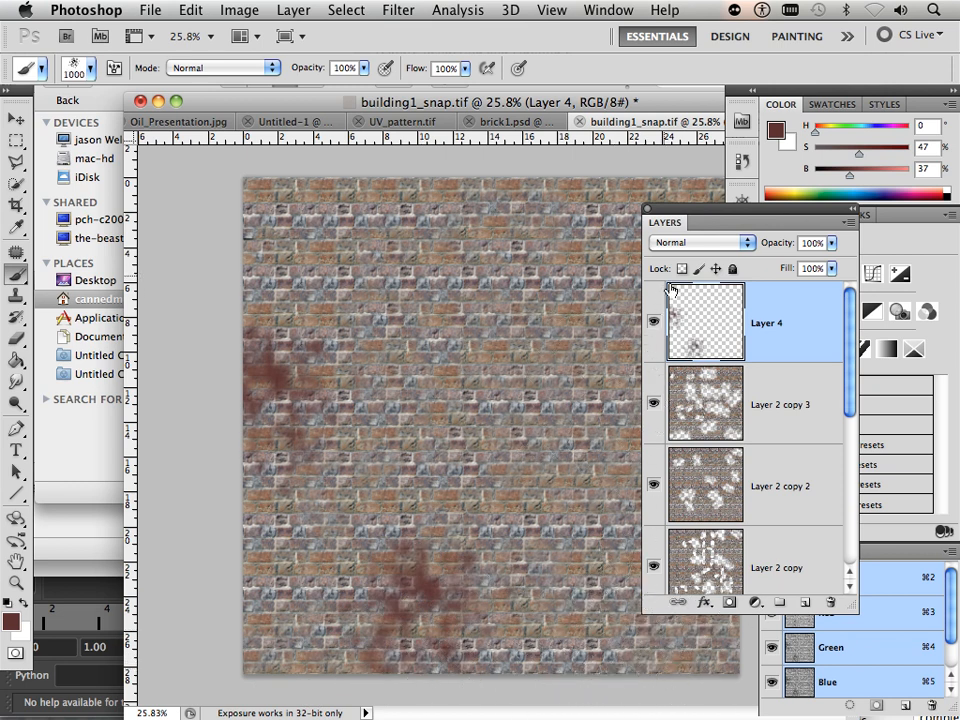
left_click_drag(692, 216, 798, 217)
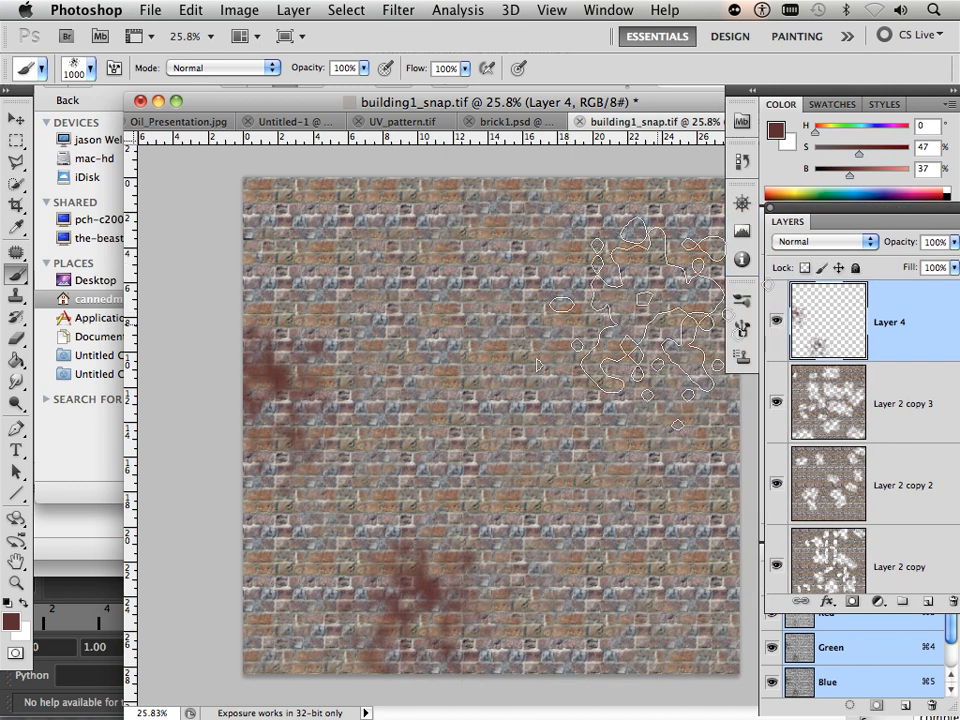
left_click(657, 306)
left_click(674, 582)
Enlarge the brush up to 1500 px to stain the texture's upper left, and reduce it to 1400 px for stains across the lower part and upper right.
key("bracketright")
key("bracketright")
key("bracketright")
key("bracketright")
key("bracketright")
key("bracketright")
key("bracketright")
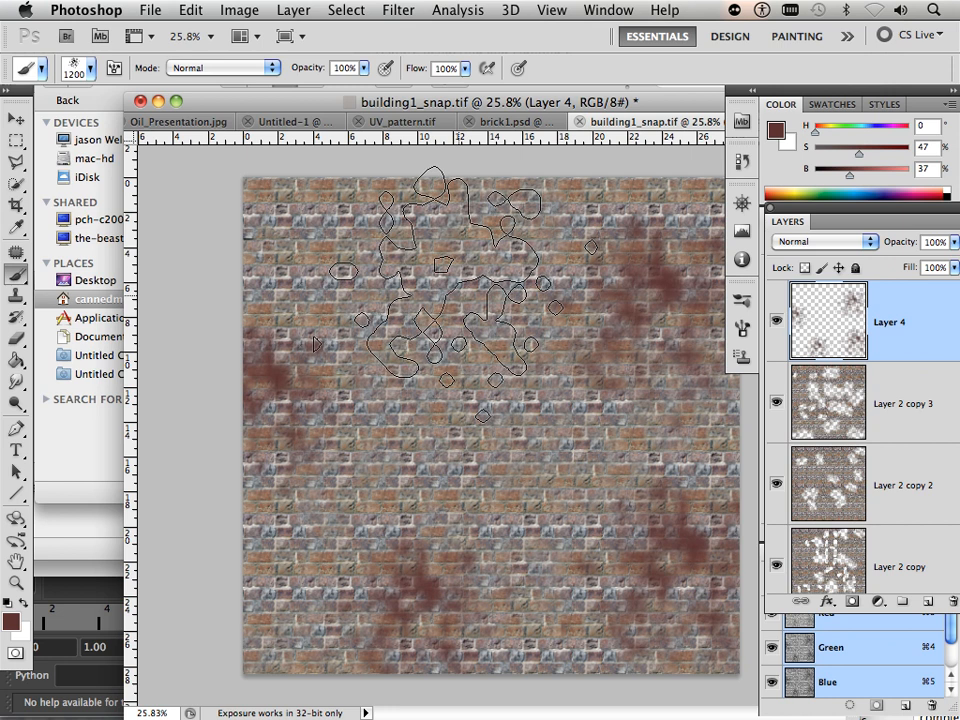
left_click(355, 309)
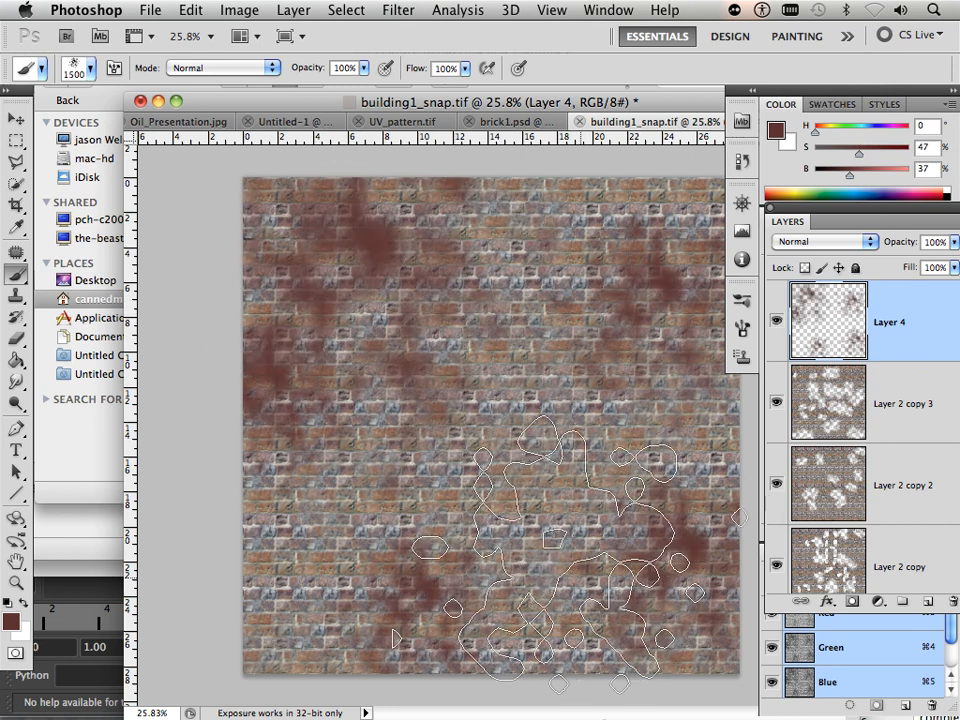
key("bracketleft")
key("bracketleft")
key("bracketleft")
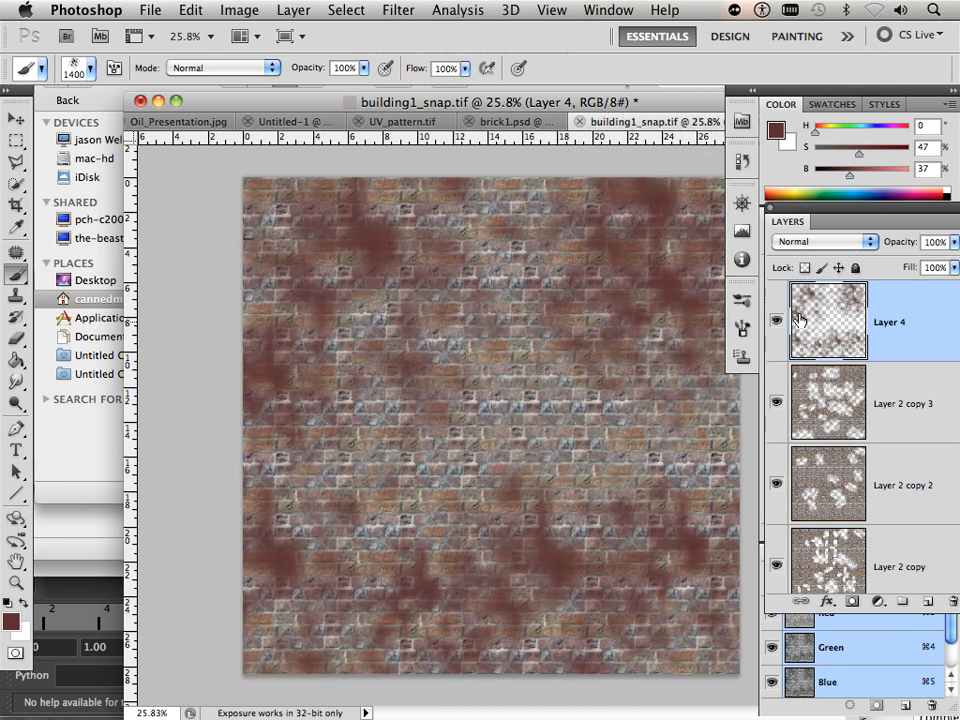
Blend Layer 4 in Multiply mode at 47% opacity and add more stains through the middle of the texture.
left_click(866, 241)
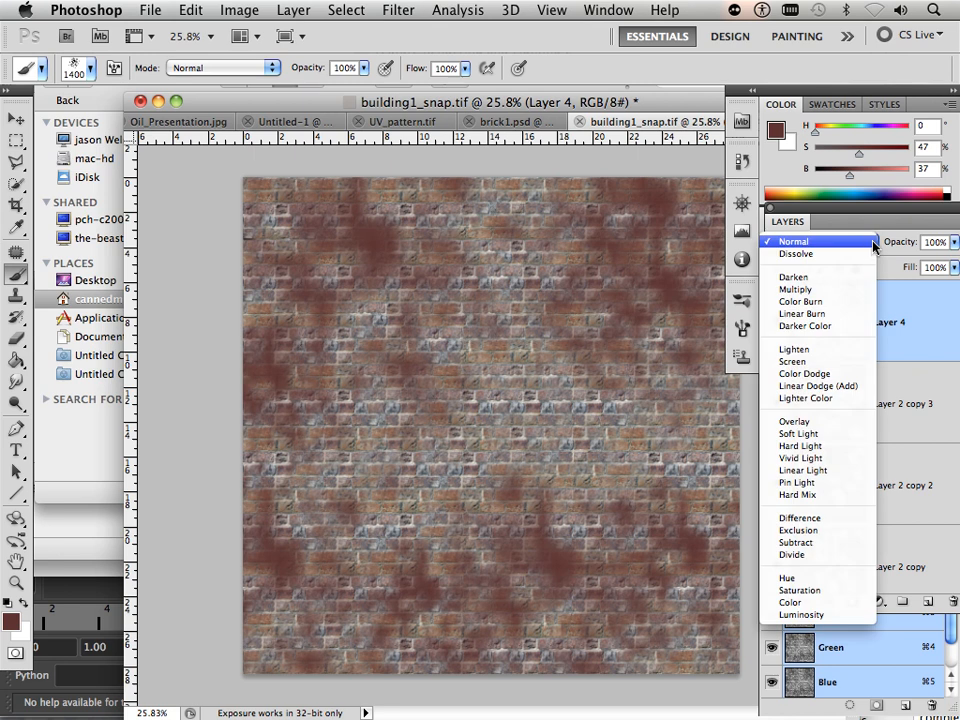
left_click(849, 290)
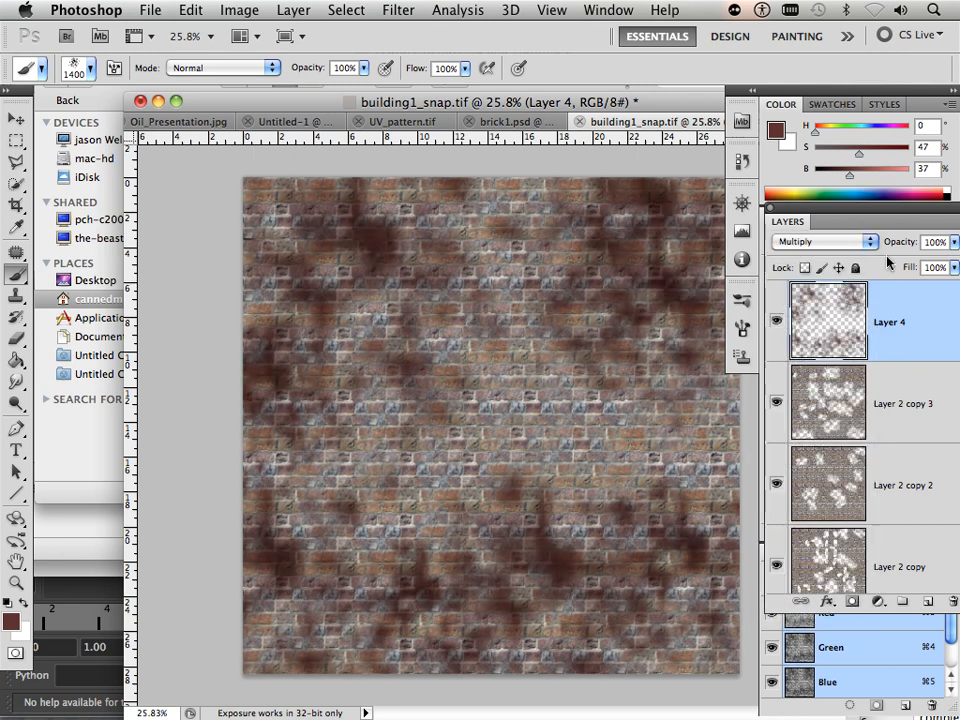
left_click(953, 242)
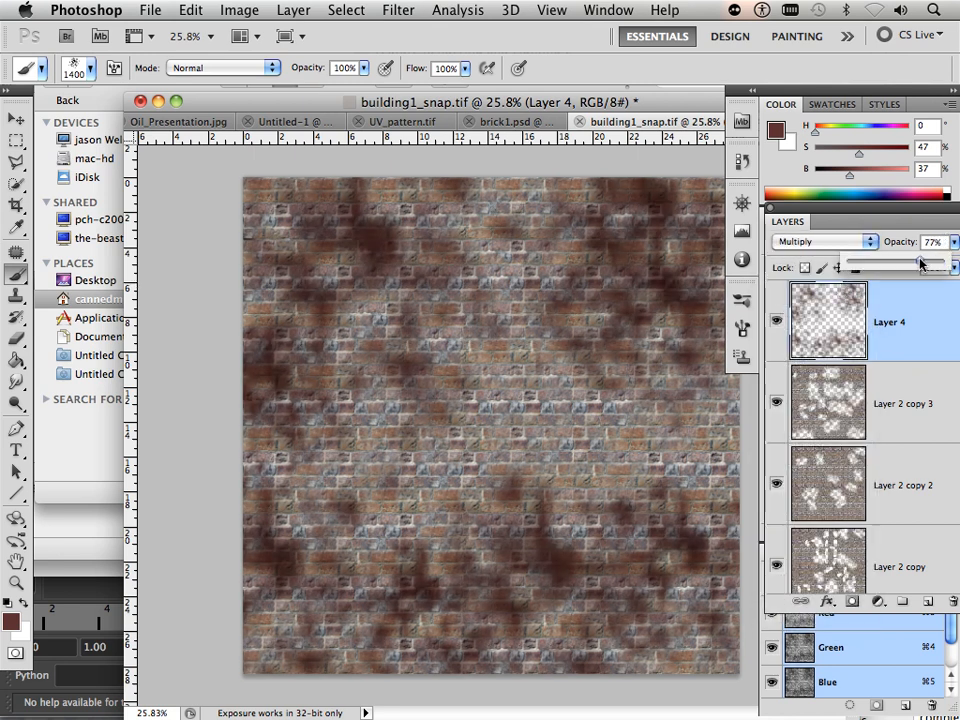
mouse_move(916, 265)
left_mouse_down()
mouse_move(852, 265)
mouse_move(898, 266)
left_mouse_up()
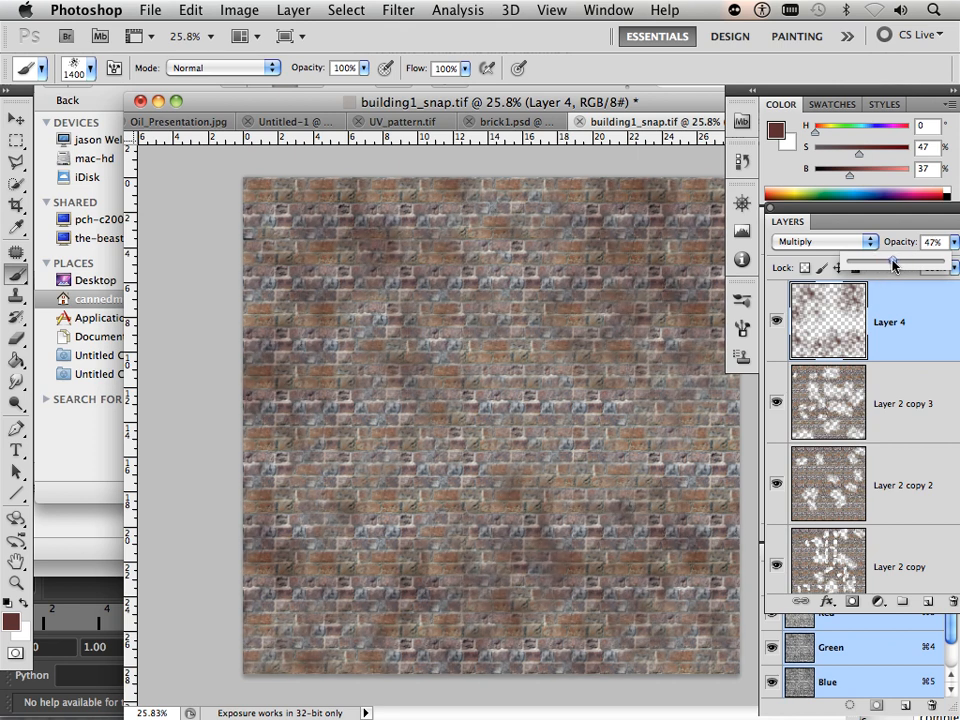
left_click(622, 405)
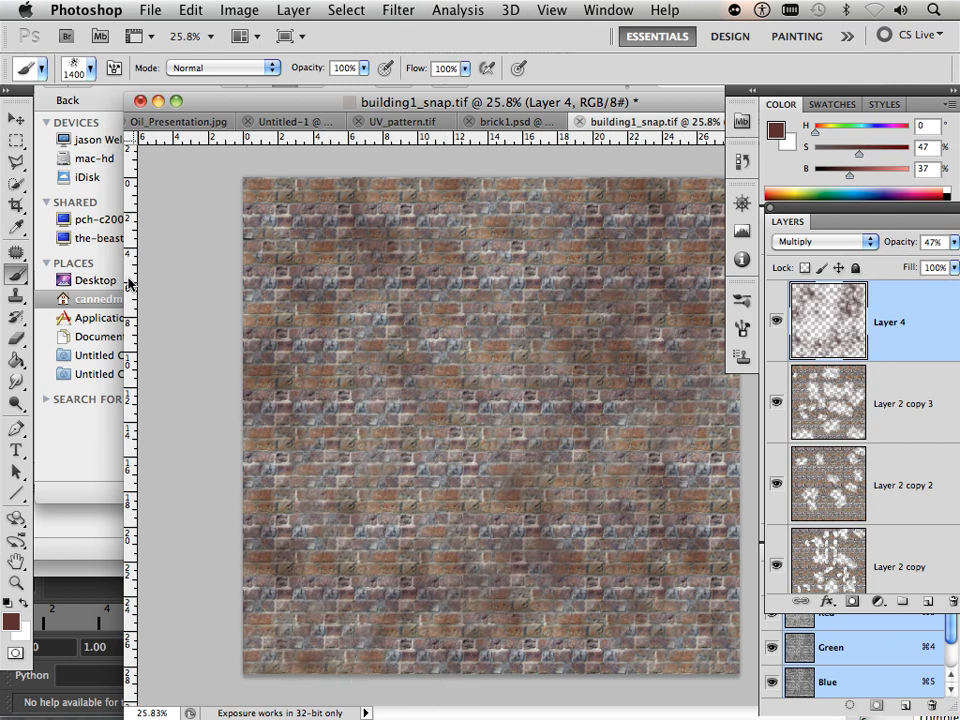
Select the whole canvas, copy it merged and paste the result as a new layer.
left_click(16, 140)
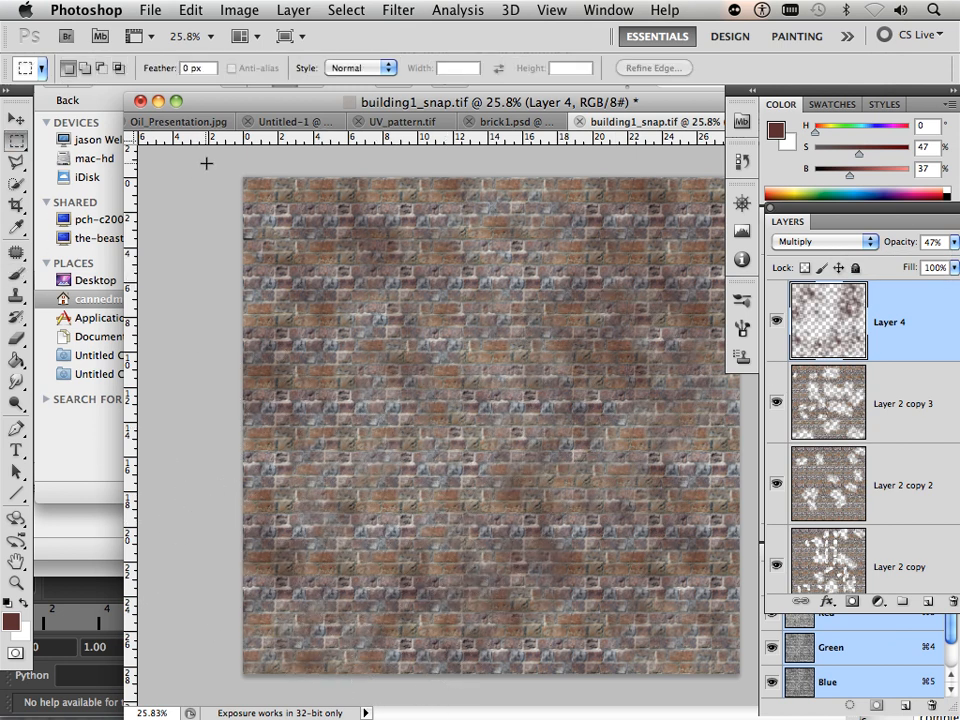
left_click_drag(698, 604, 800, 706)
key("super+a")
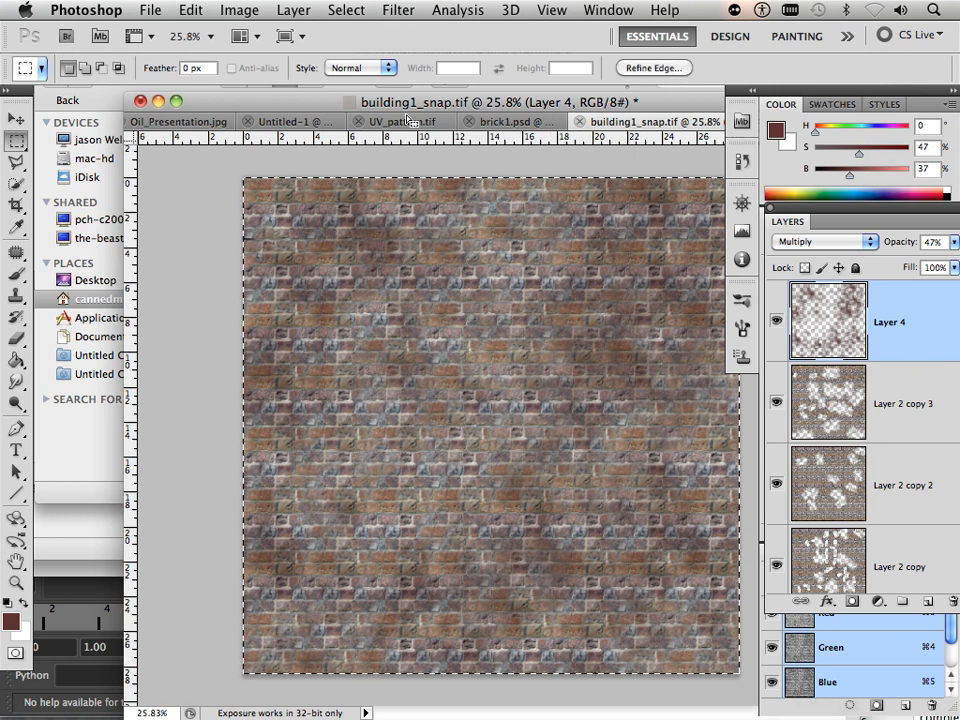
left_click(191, 10)
left_click(233, 173)
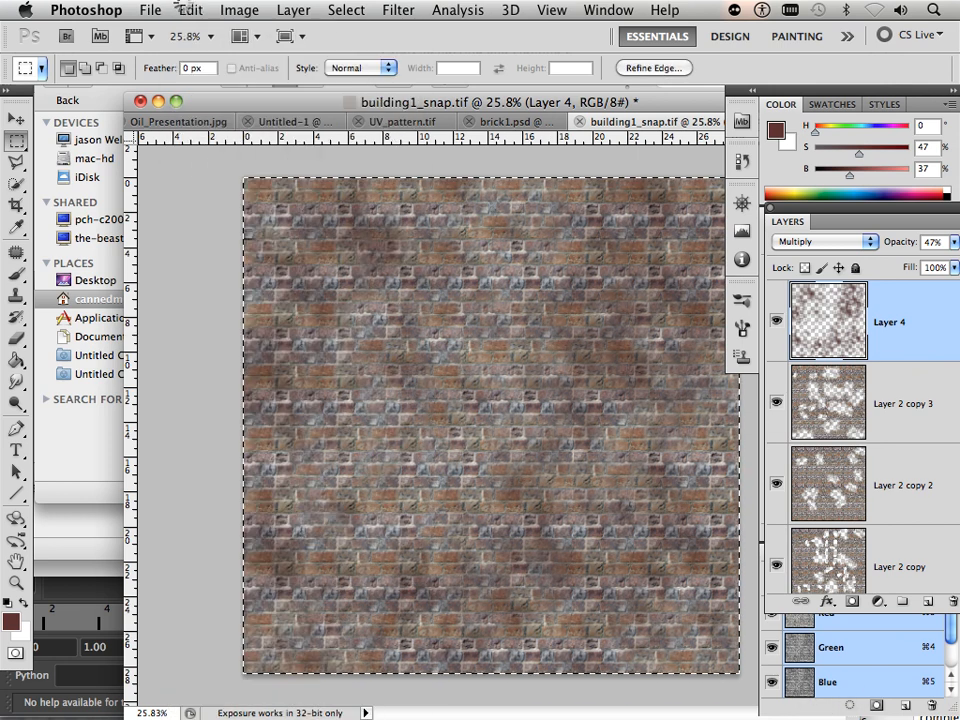
left_click(191, 10)
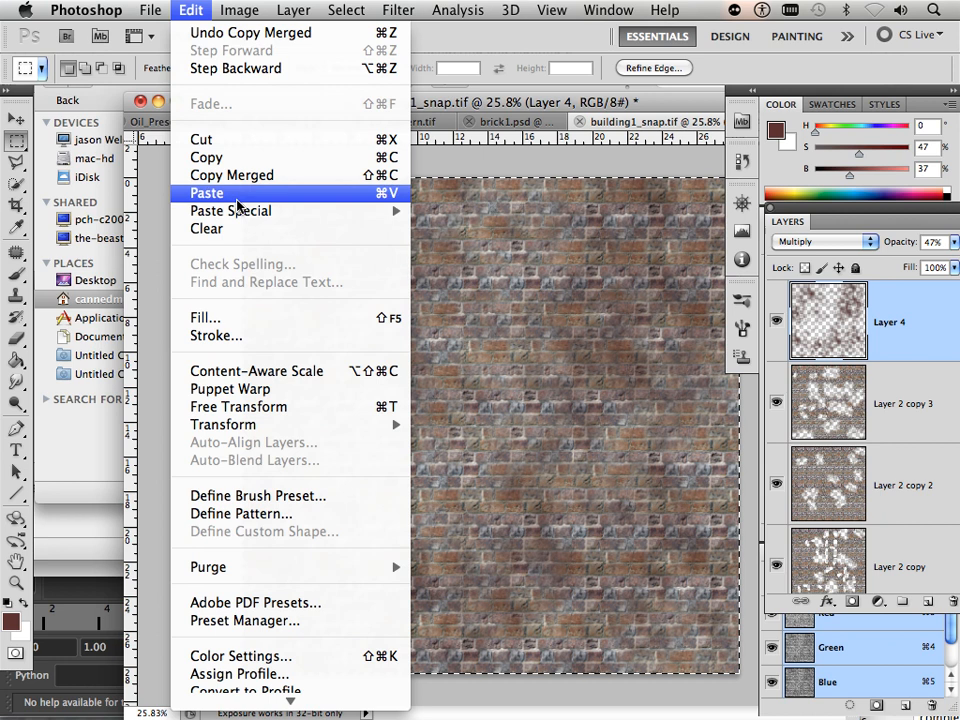
left_click(233, 193)
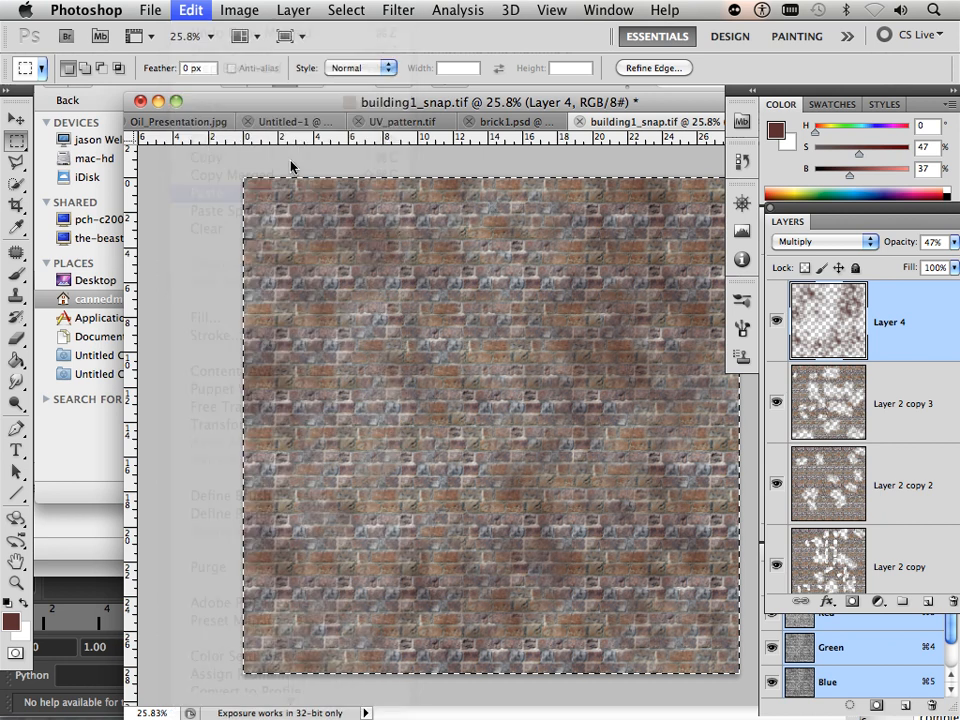
Apply Smart Sharpen to the merged brick layer with the amount reduced to 27%, checking several areas of the preview.
left_click(398, 12)
mouse_move(477, 331)
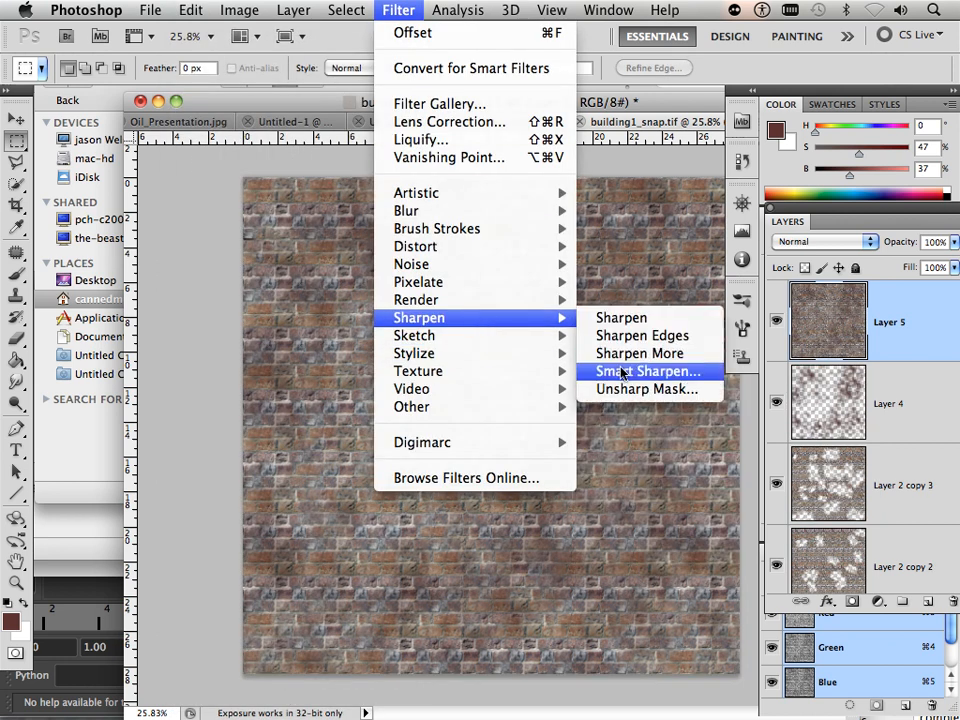
left_click(622, 371)
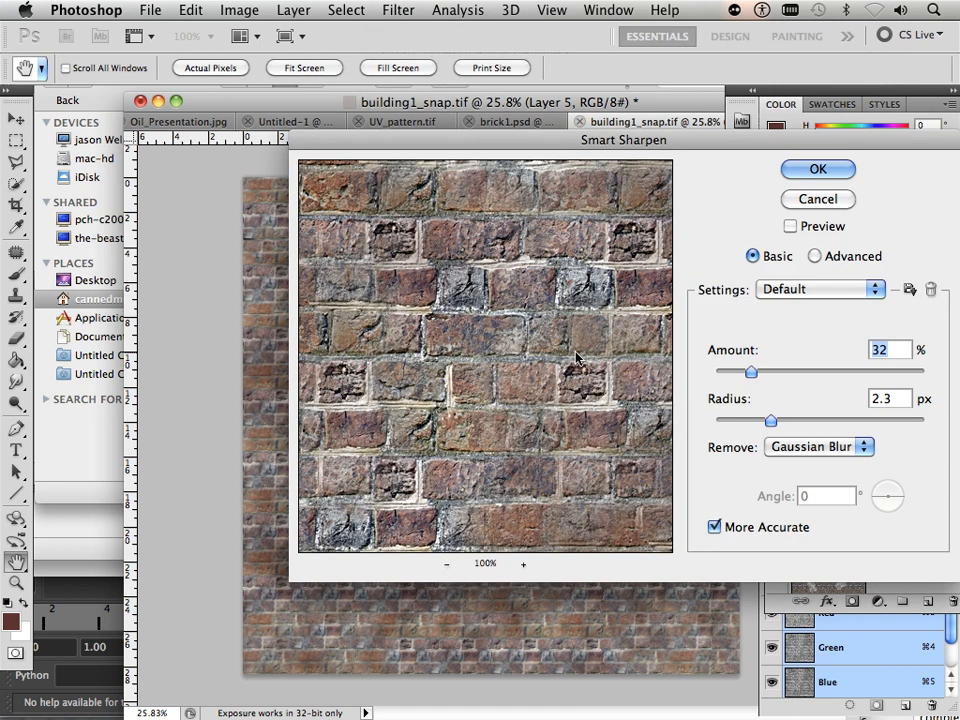
left_click_drag(465, 296, 512, 363)
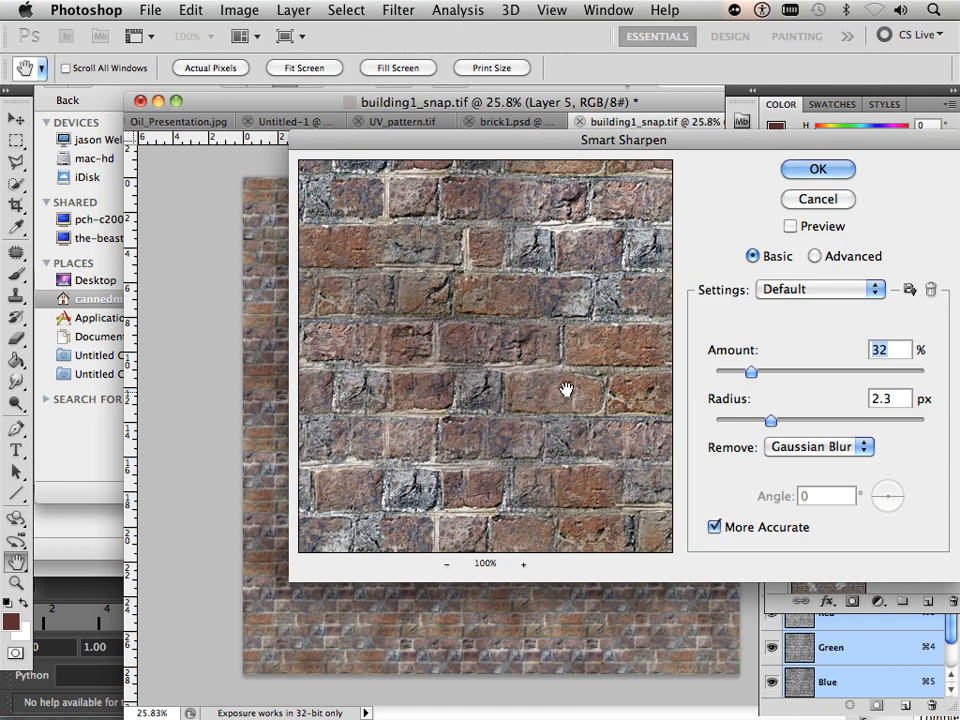
left_click_drag(465, 319, 483, 420)
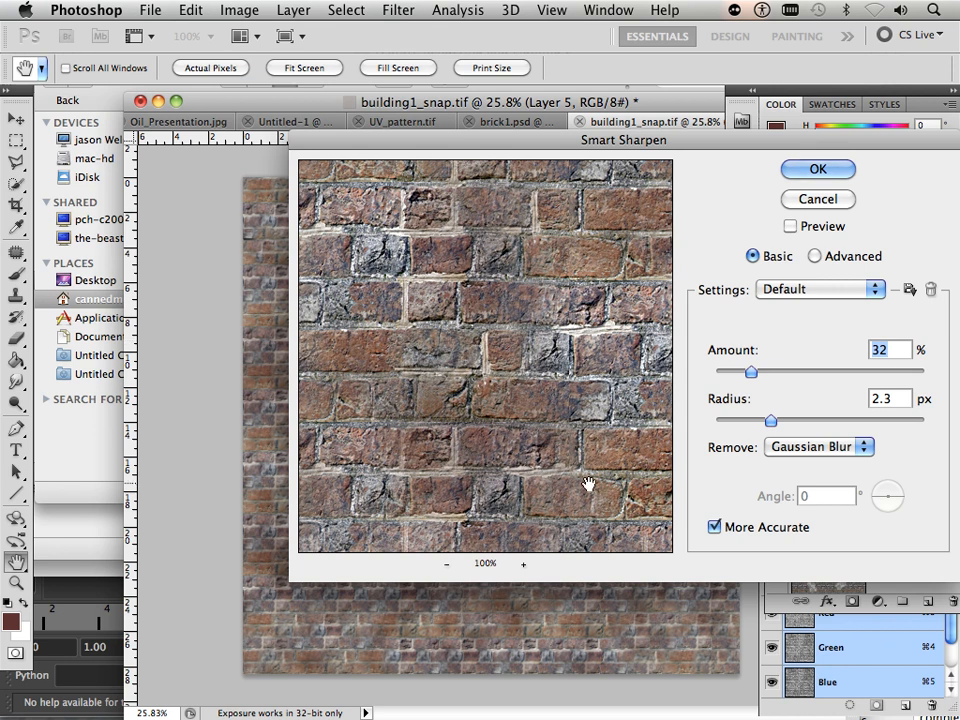
left_click_drag(589, 484, 493, 454)
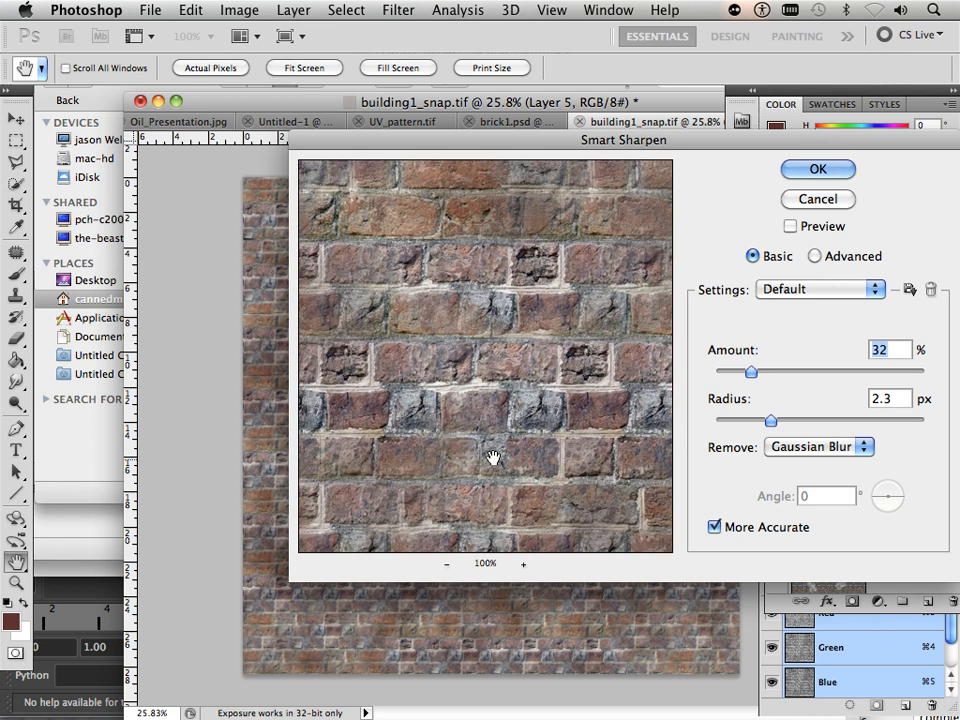
left_click_drag(538, 407, 541, 347)
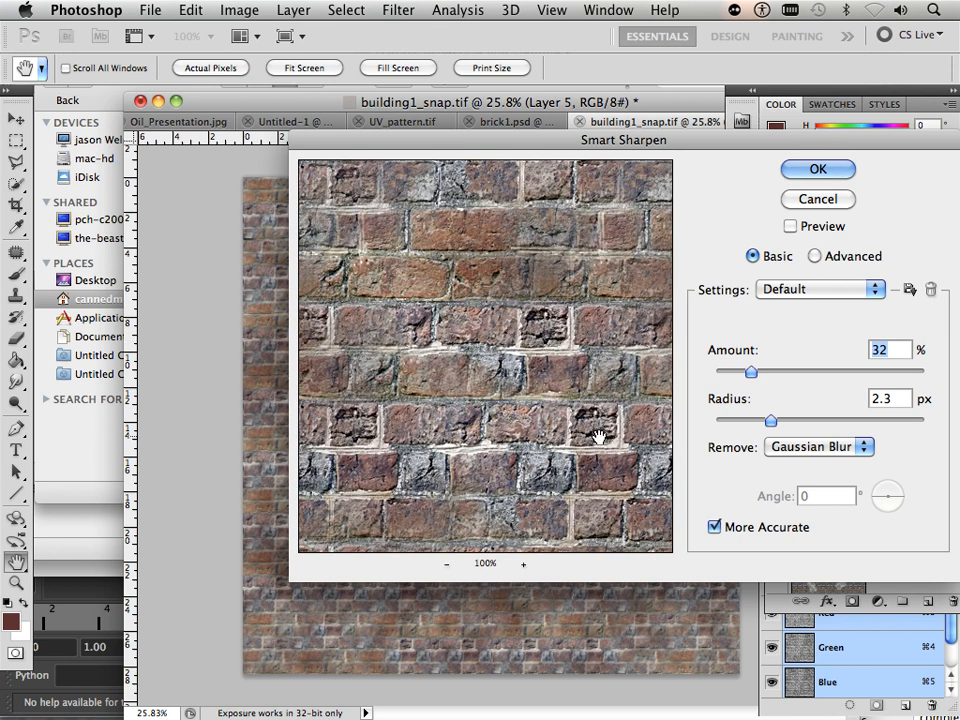
left_click_drag(552, 404, 493, 454)
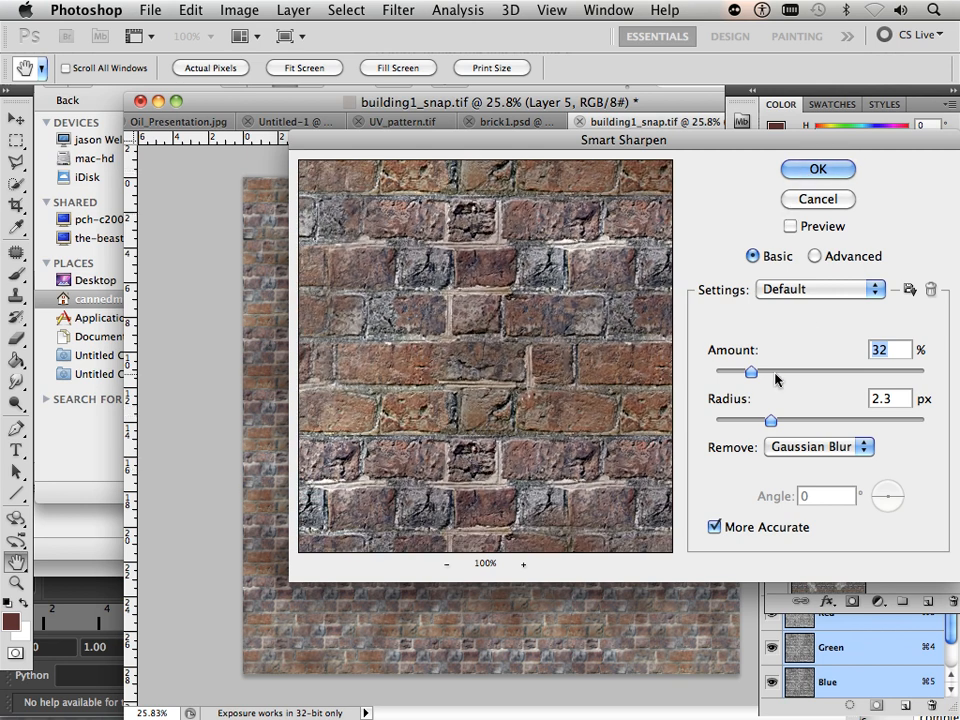
left_click_drag(751, 374, 745, 374)
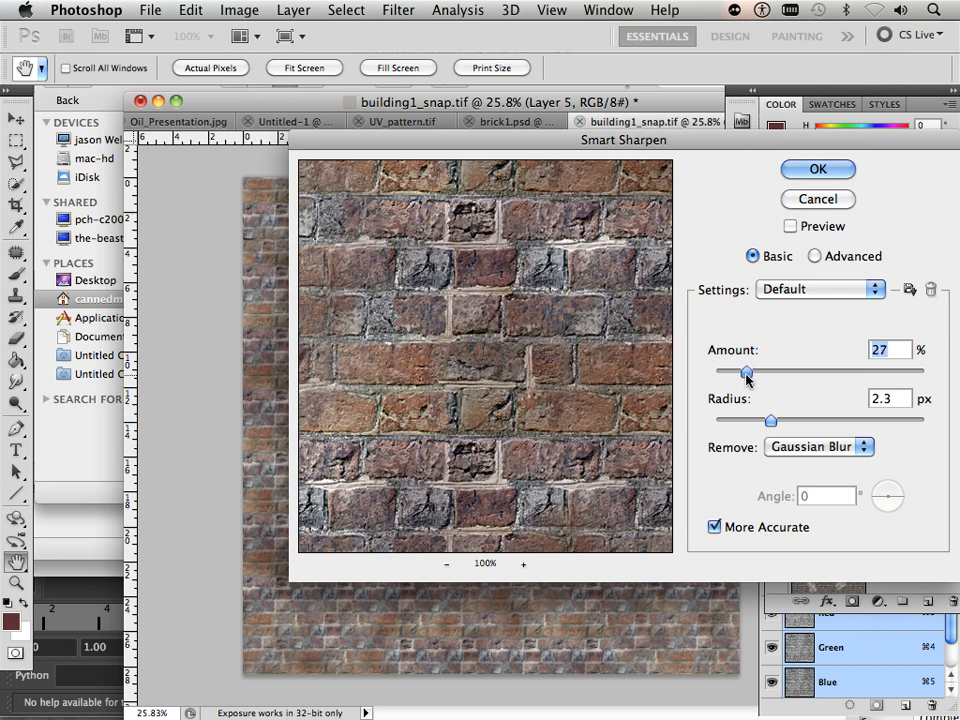
left_click(818, 170)
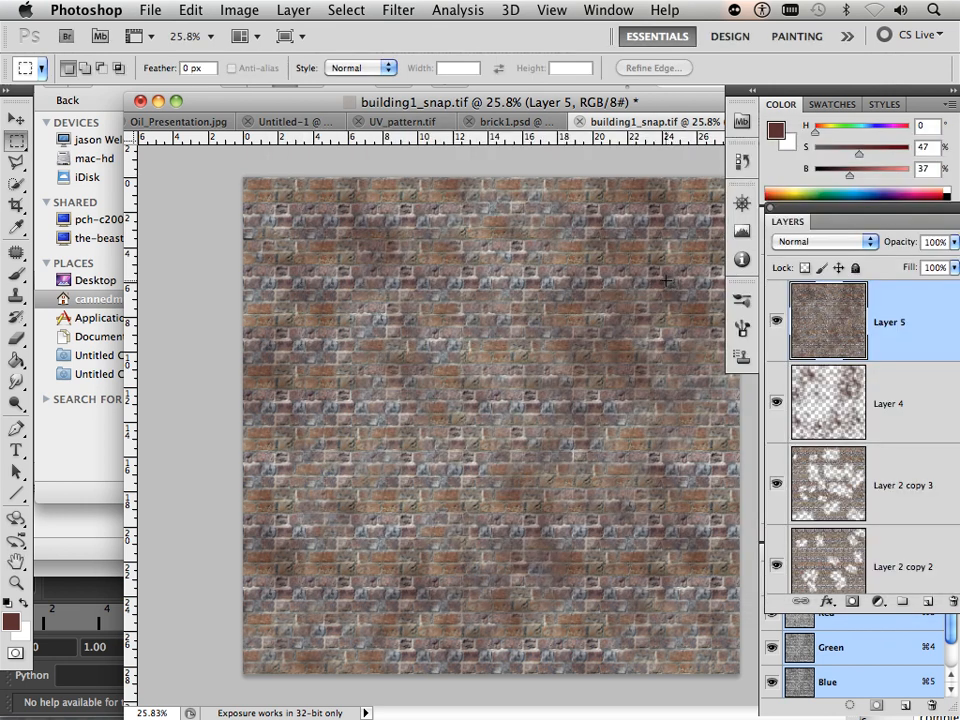
Examine the sharpened brick texture up close and as a whole.
scroll(565, 330, "up", 5)
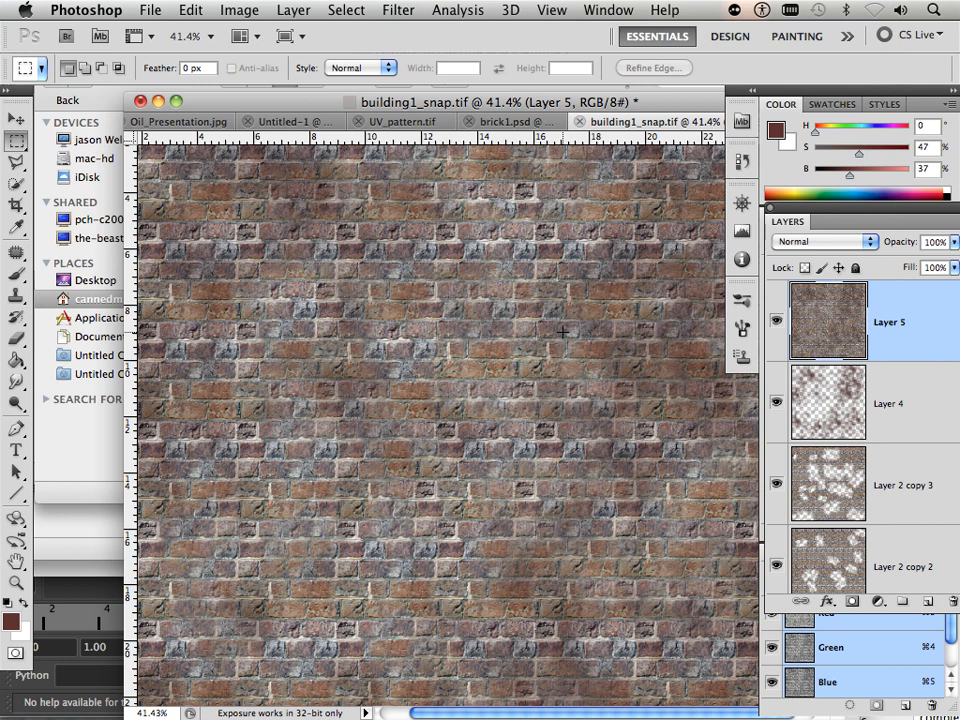
scroll(565, 331, "up", 1)
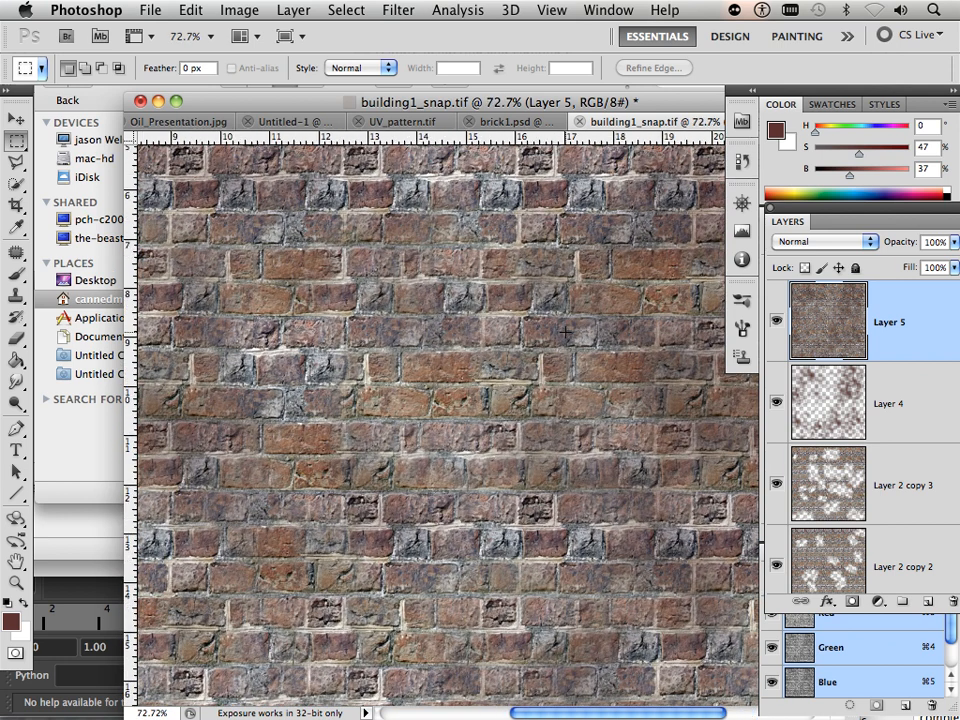
scroll(565, 332, "up", 3)
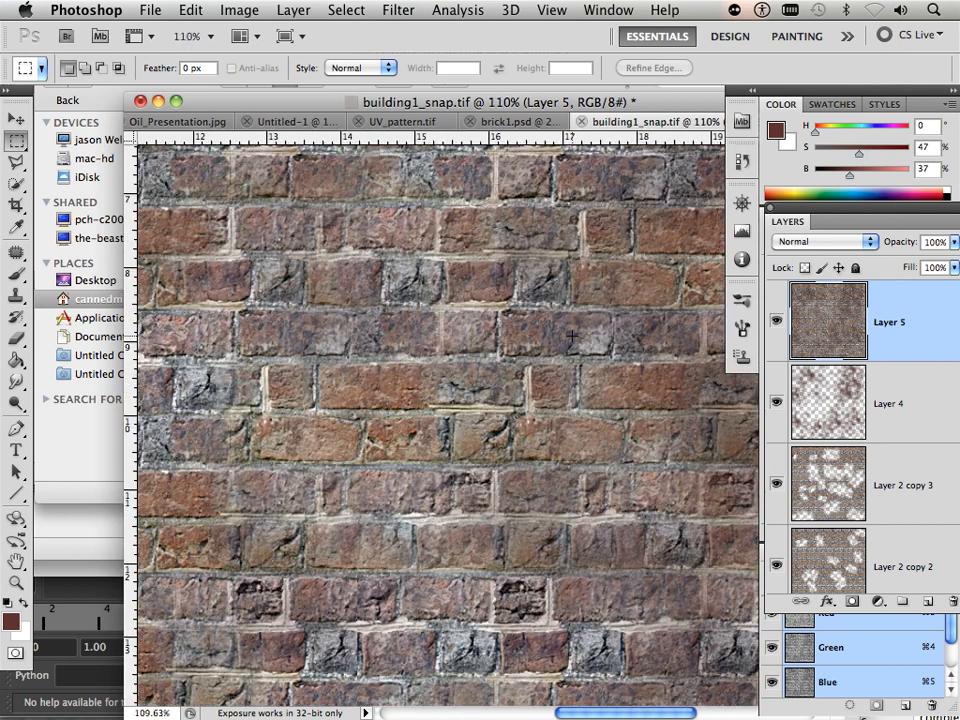
scroll(571, 336, "down", 3)
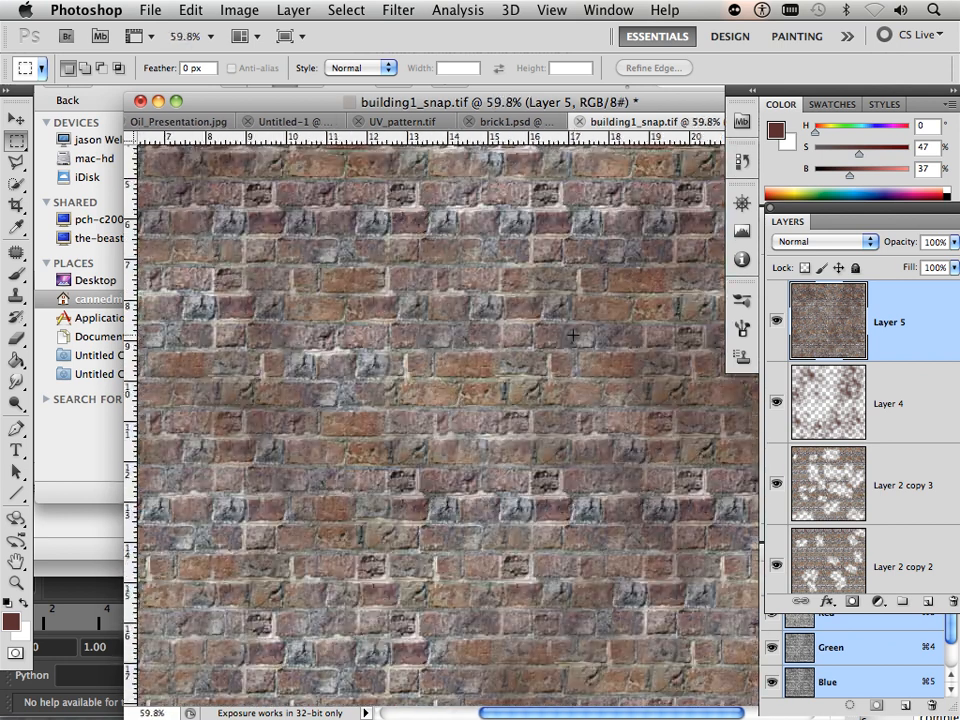
scroll(573, 336, "down", 6)
scroll(573, 336, "up", 2)
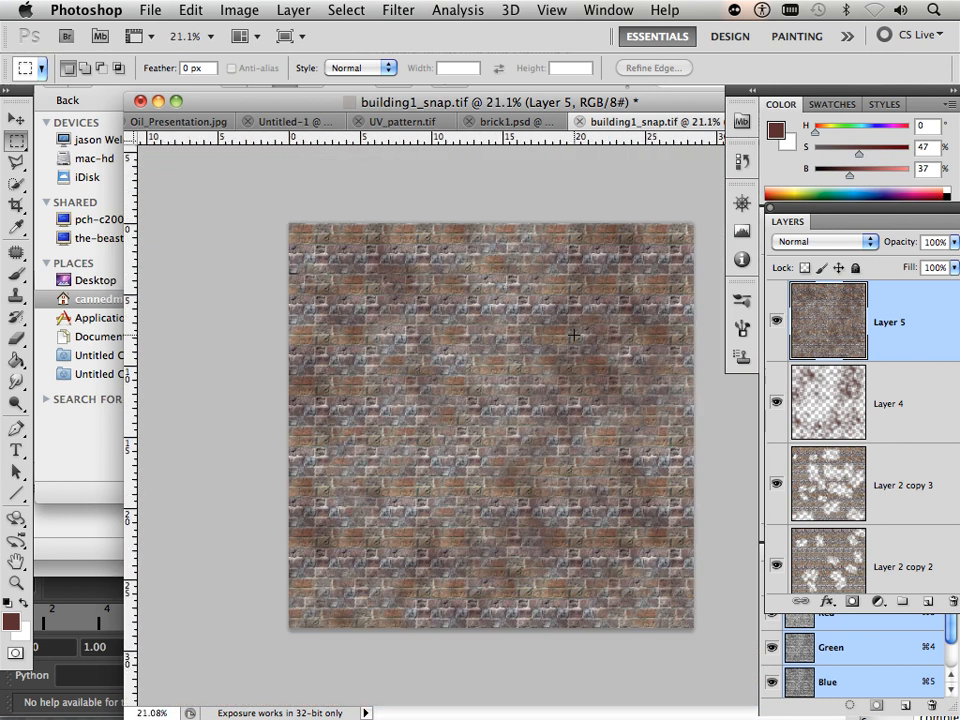
Prepare to save the texture as a TIFF copy without layers, named building1_cm.tif.
left_click(150, 10)
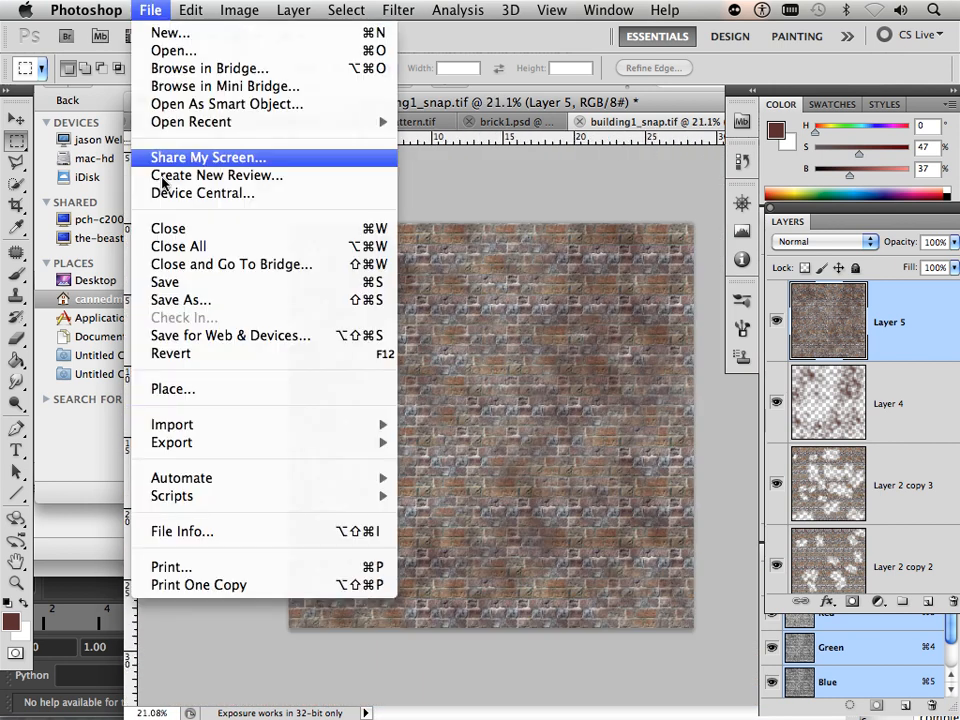
left_click(194, 301)
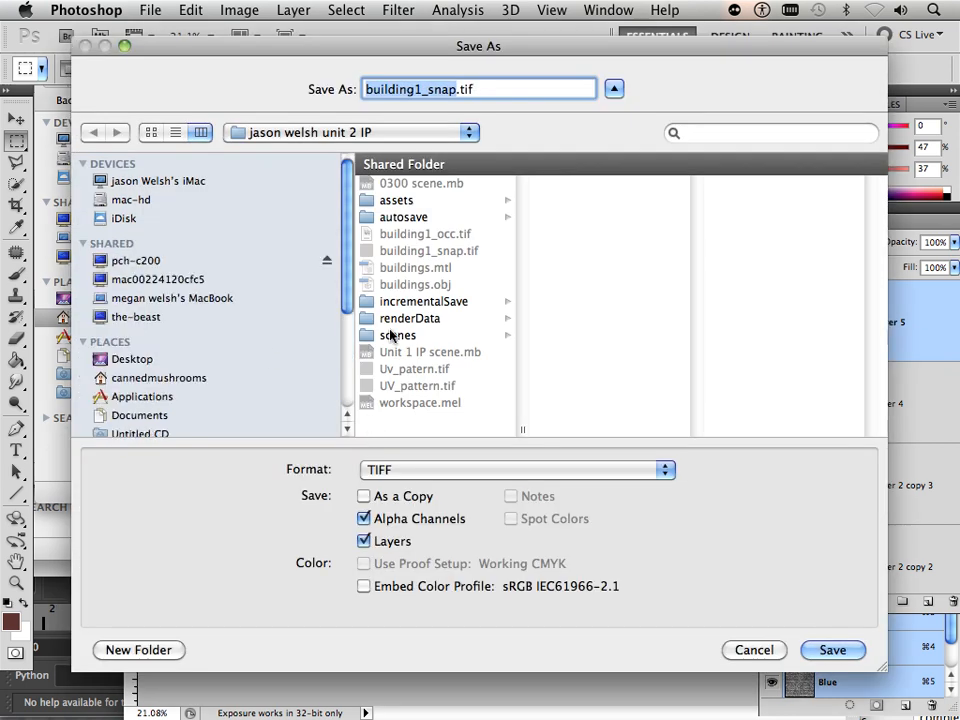
left_click(454, 89)
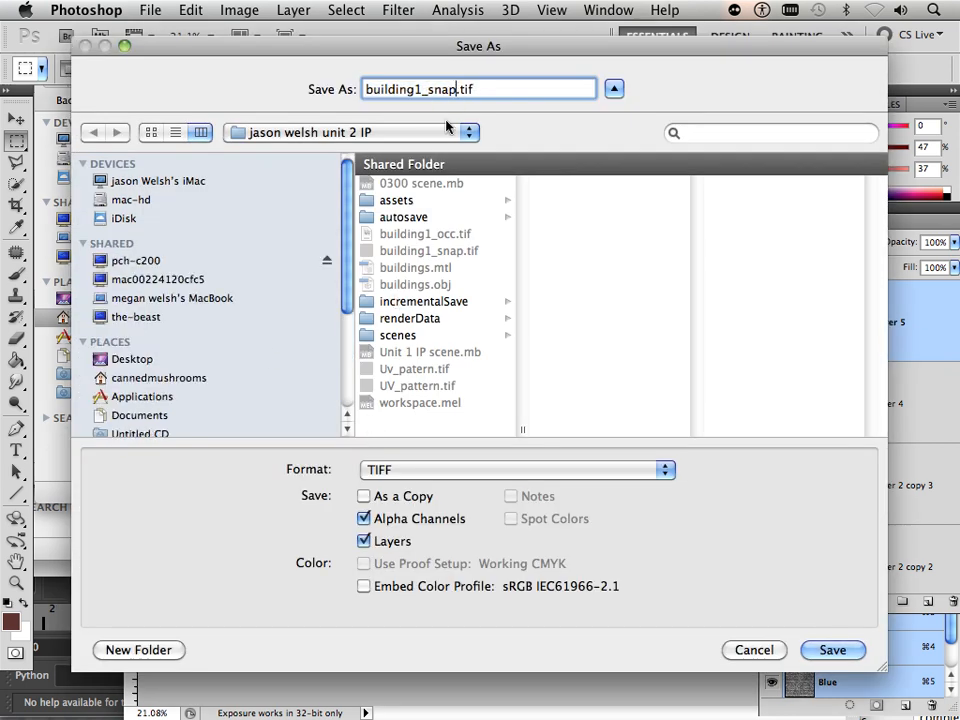
left_click(365, 497)
left_click(378, 541)
left_click(486, 89)
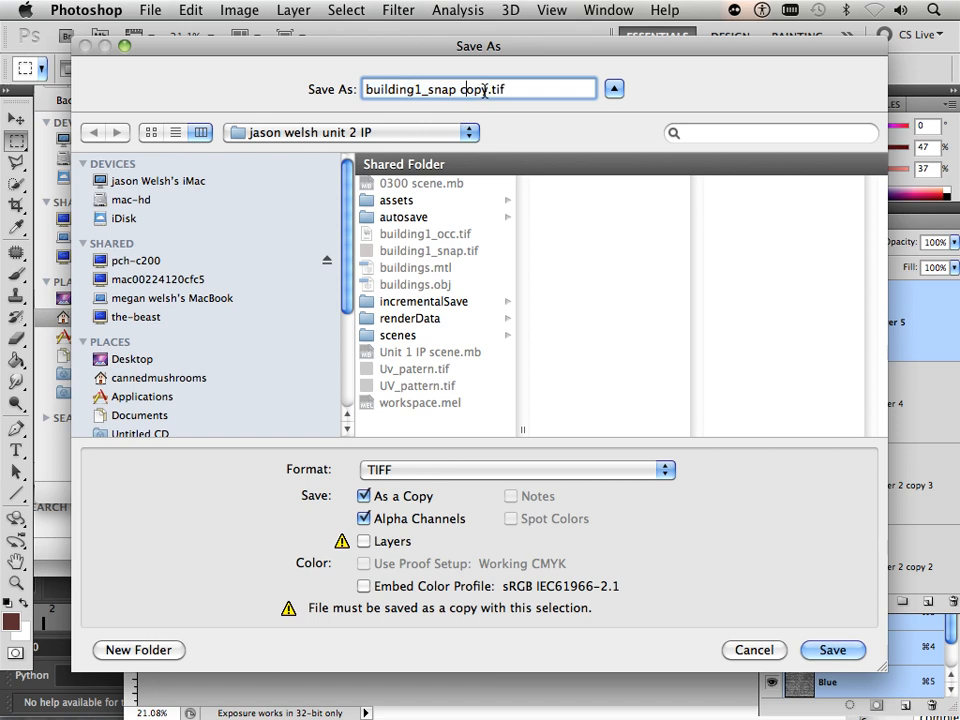
left_click_drag(486, 89, 430, 90)
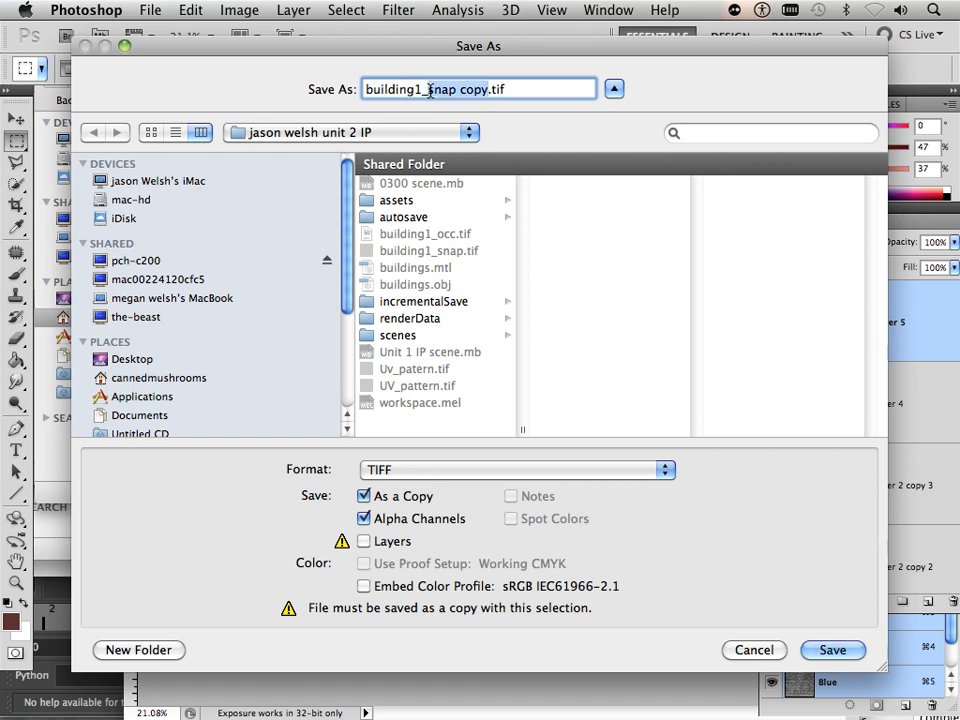
type("cm")
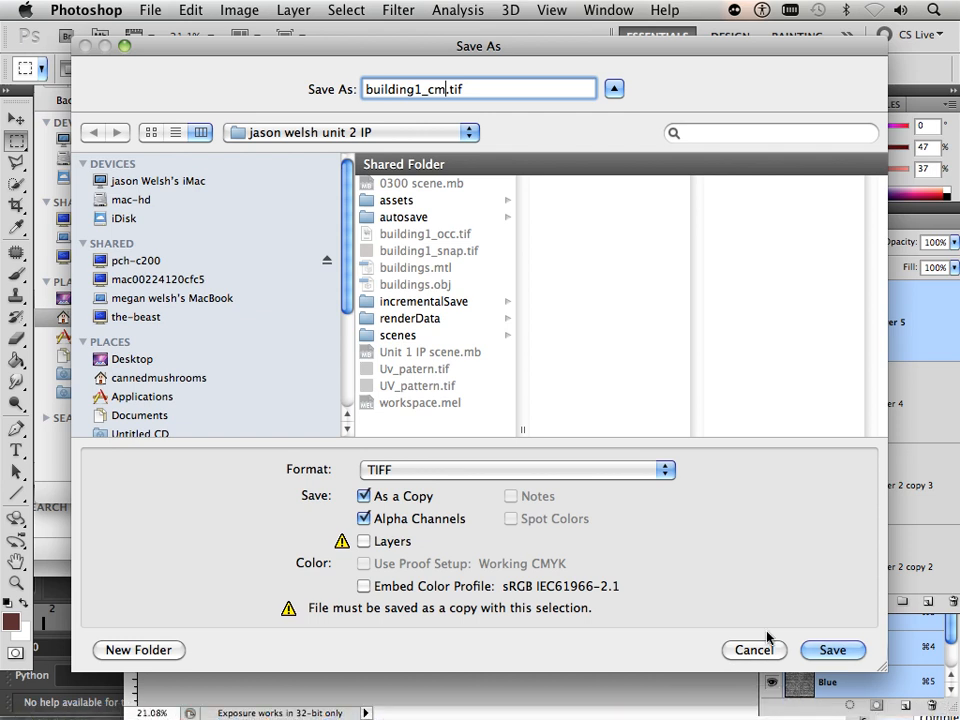
Exclude both alpha channels and layers from the copy and save the TIFF with no image compression.
left_click(364, 518)
left_click(365, 498)
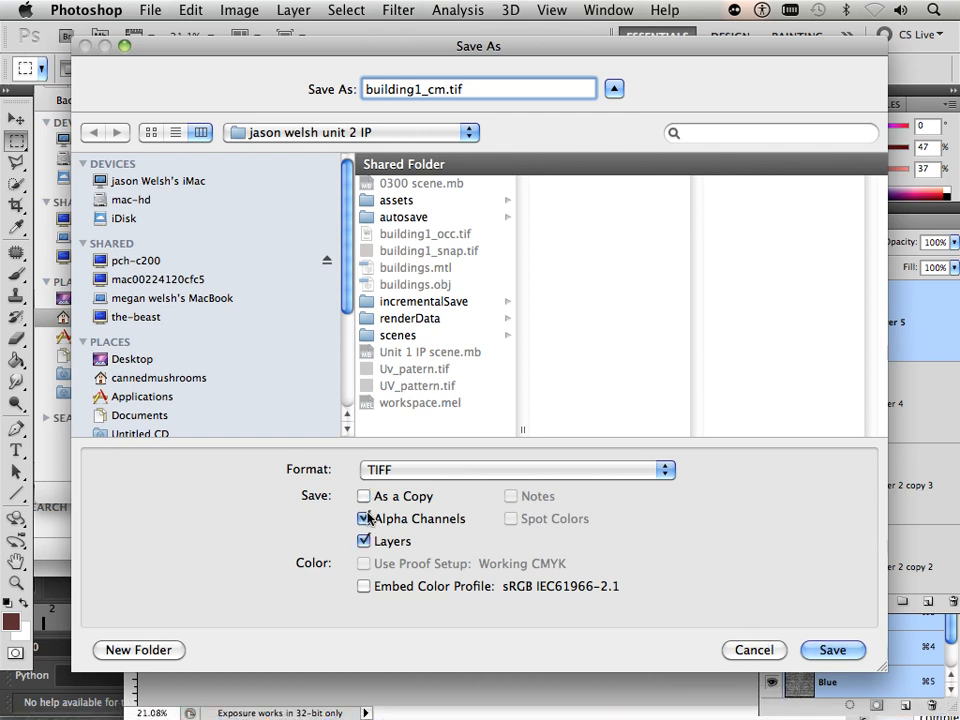
left_click(367, 516)
left_click(368, 538)
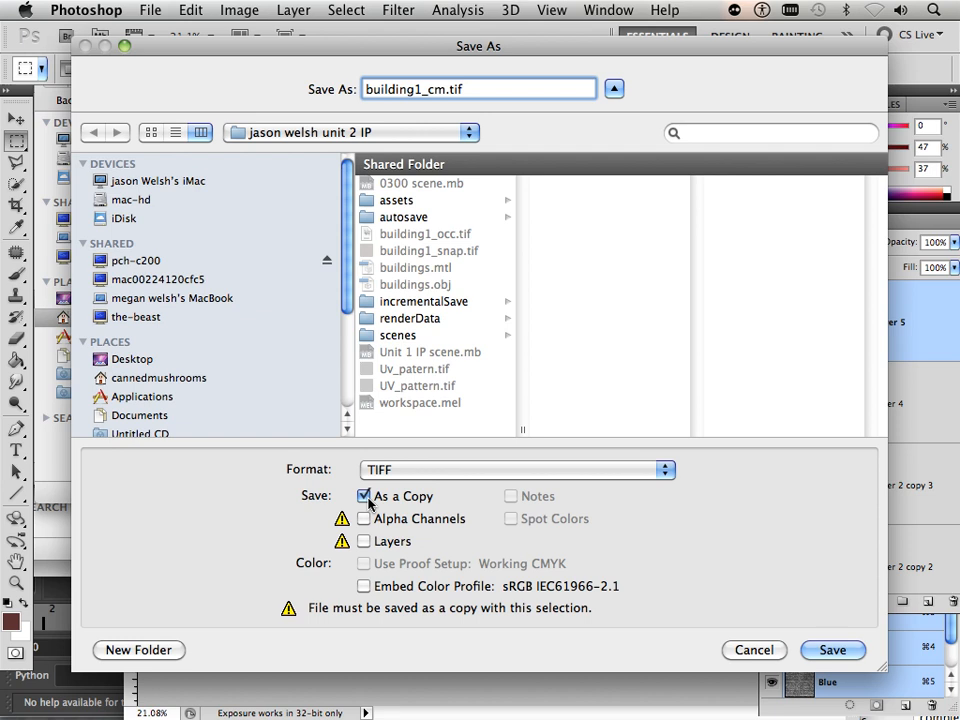
left_click(829, 650)
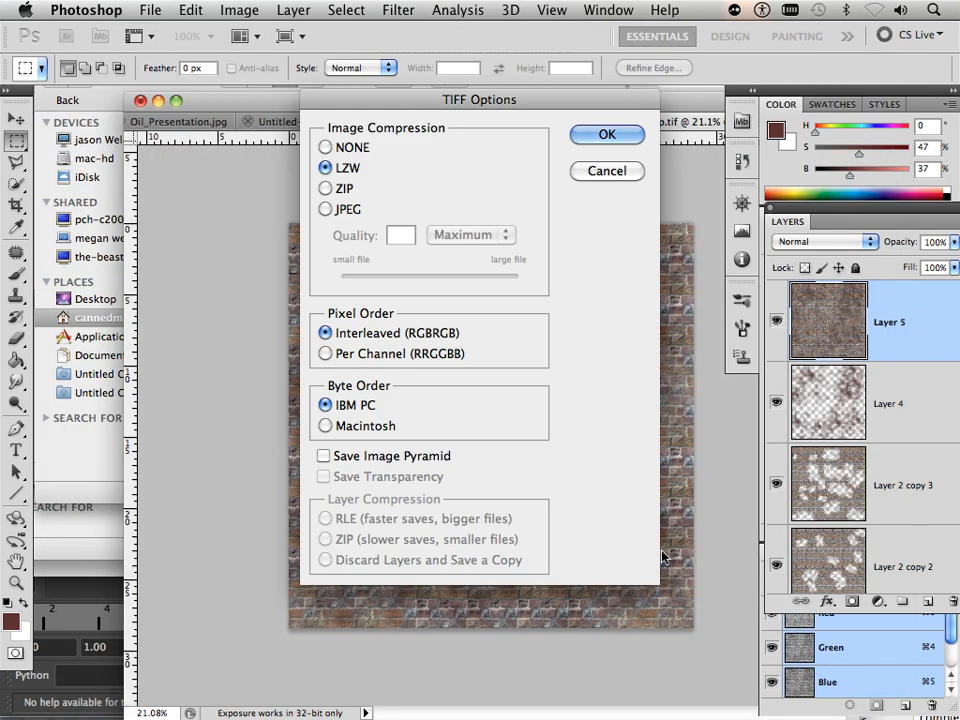
left_click(327, 147)
left_click(605, 134)
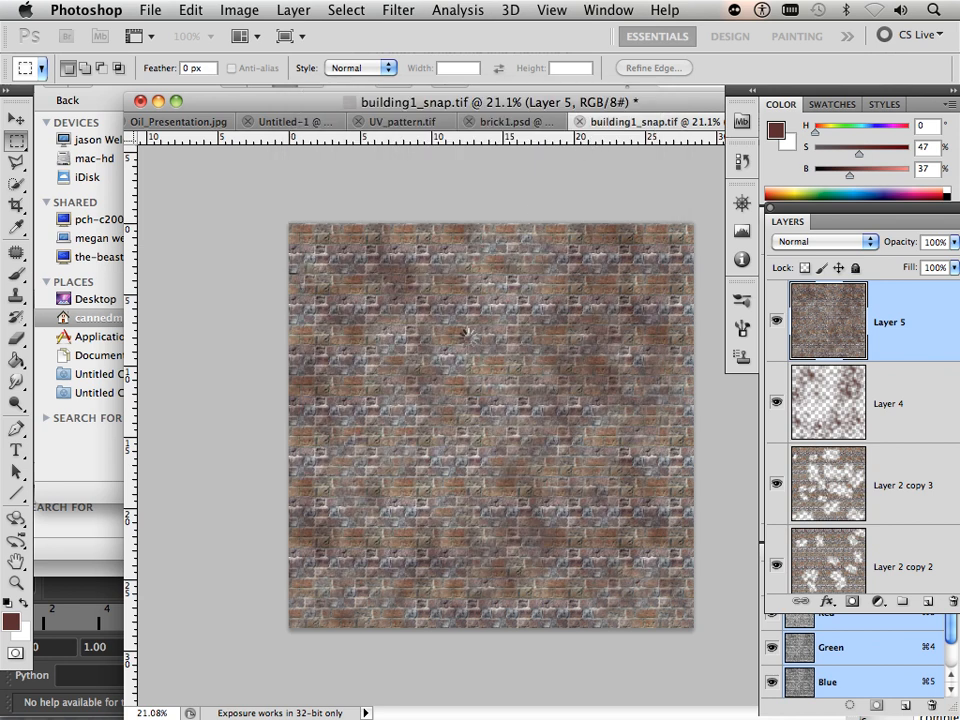
Switch to Maya with the building scene and its UV layout.
left_click(111, 680)
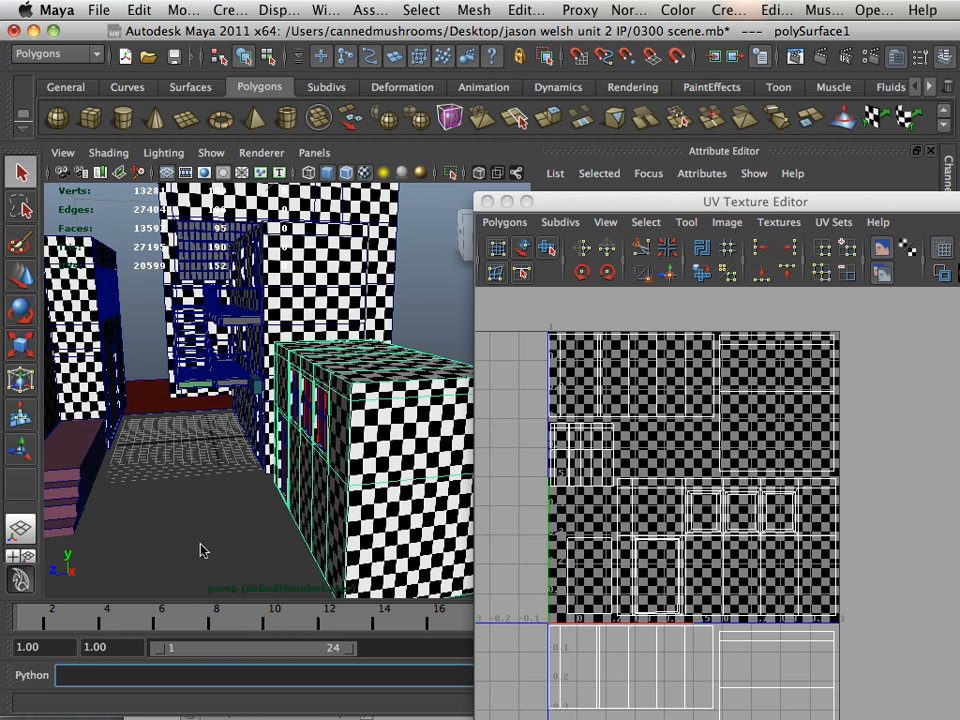